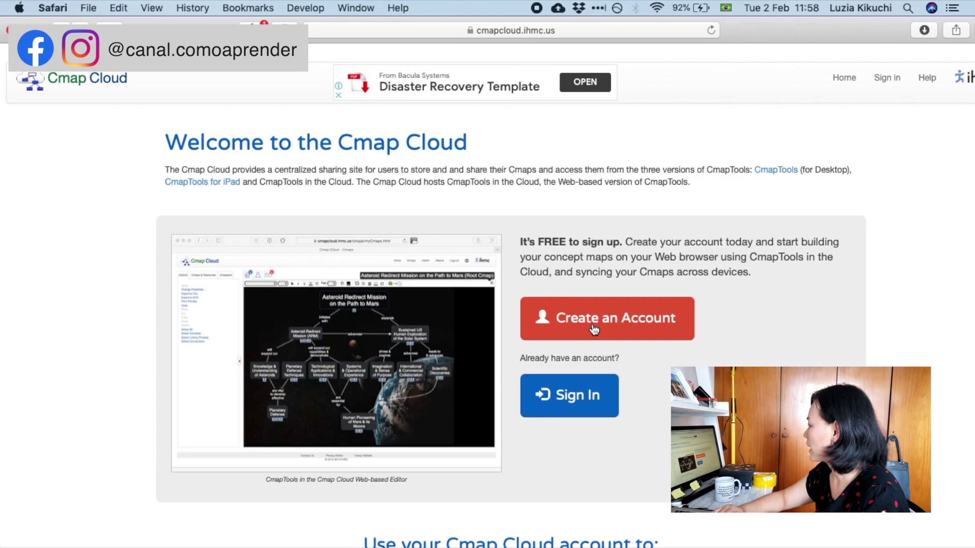
Open the account creation form, review its required fields, and return to the welcome page
click(593, 327)
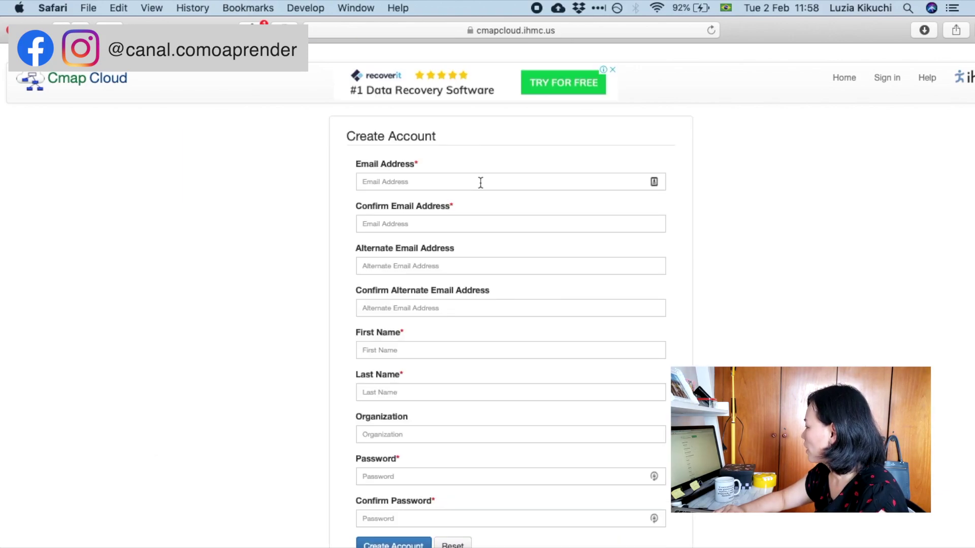
scroll(502, 198, down, 2)
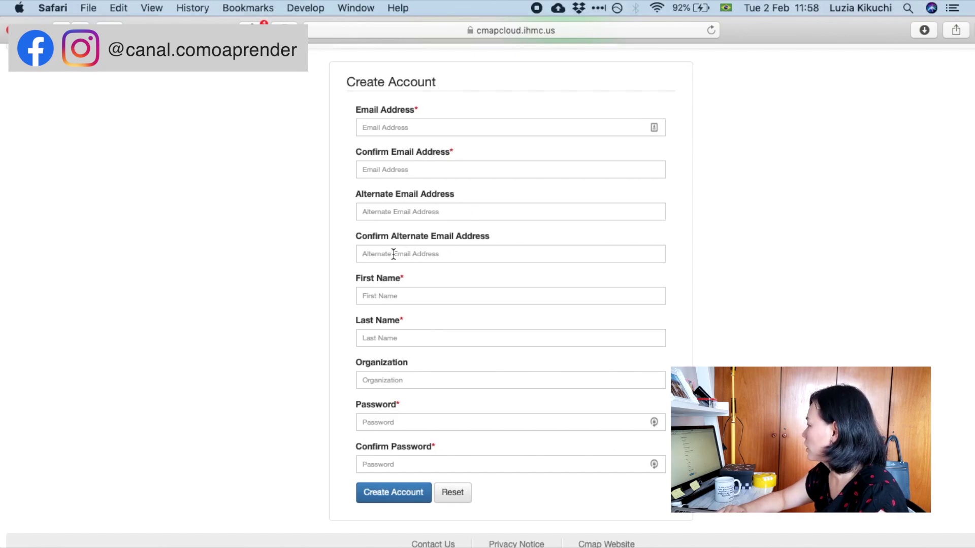
scroll(431, 279, down, 2)
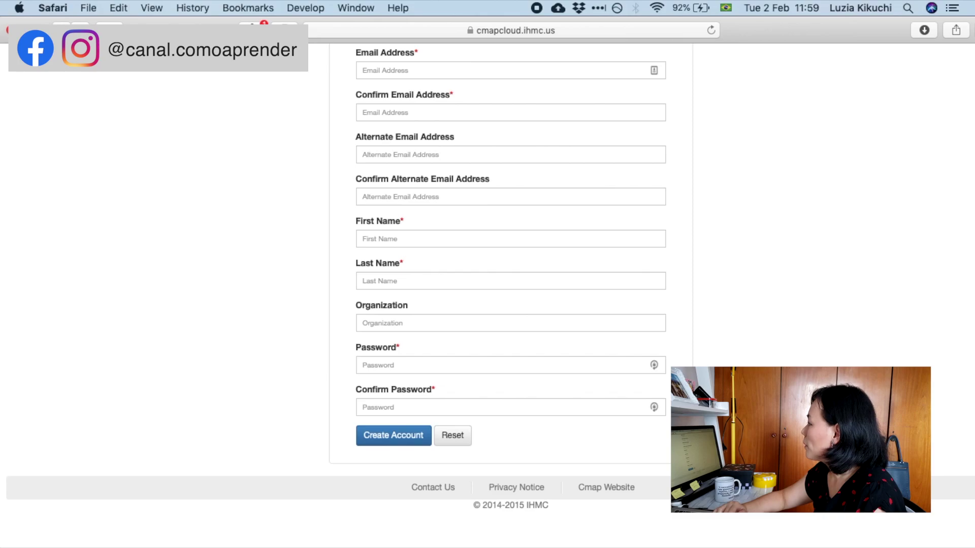
click(62, 30)
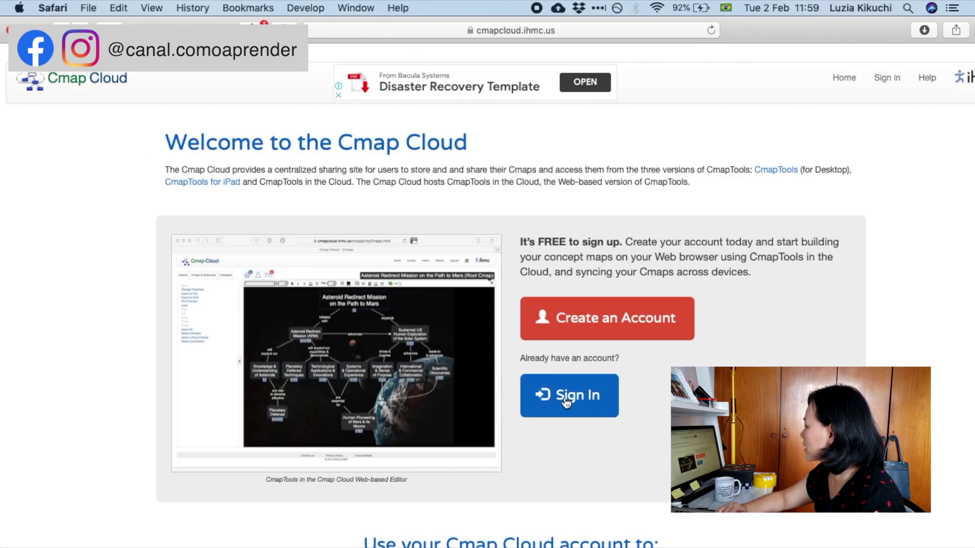
Sign in with the saved e-mail address and account password, and open the Cmap building workspace
click(566, 403)
click(549, 177)
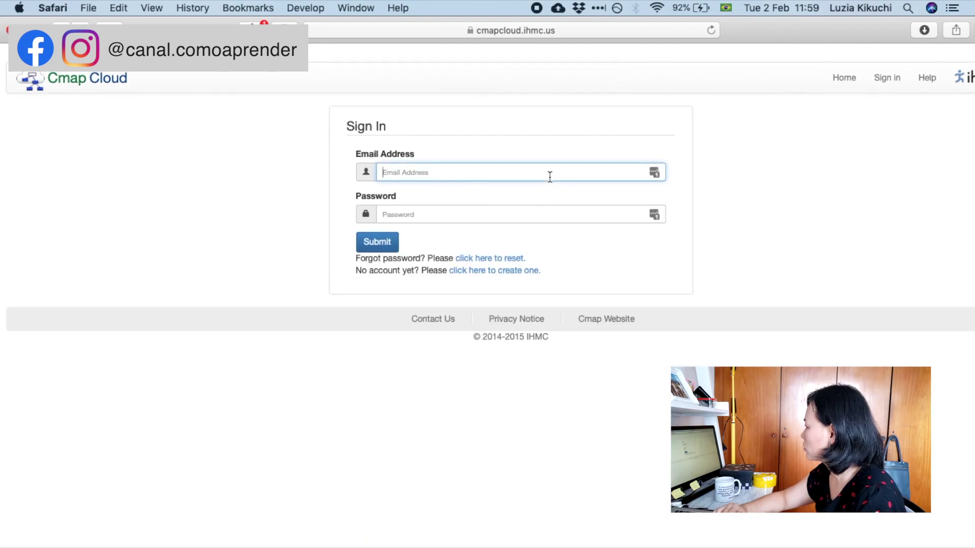
click(658, 173)
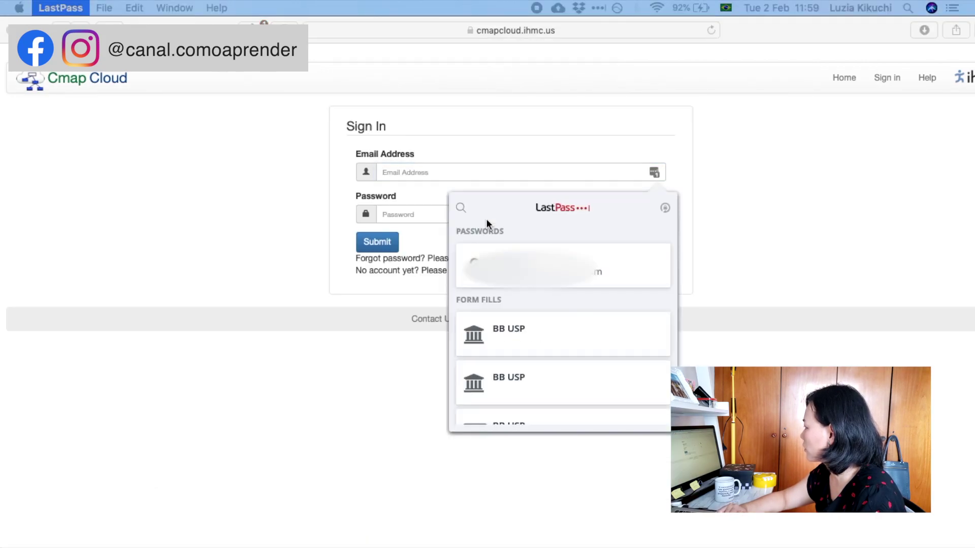
click(503, 266)
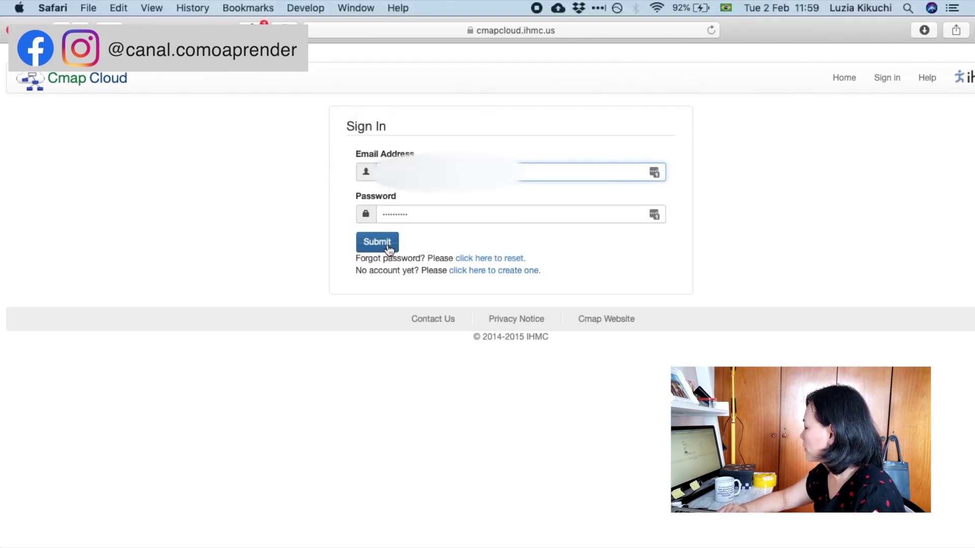
click(388, 247)
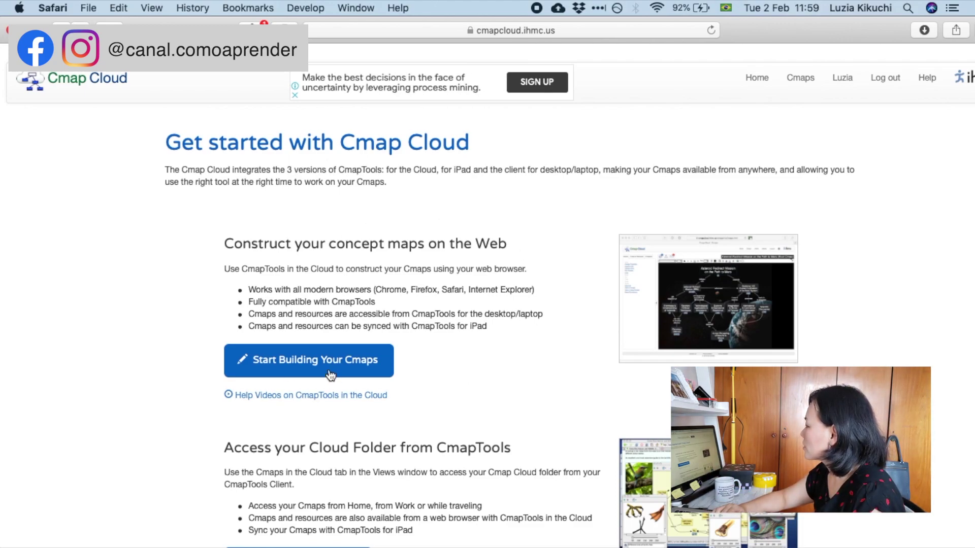
click(331, 376)
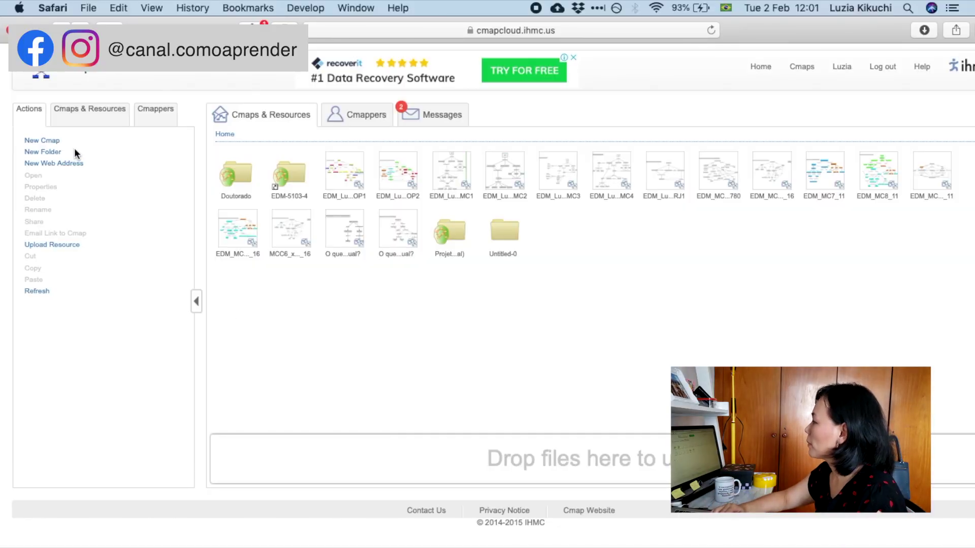
Create a new Cmap and add a concept reading "Pergunta-focal: O que há em um mapa conceitual?"
click(42, 141)
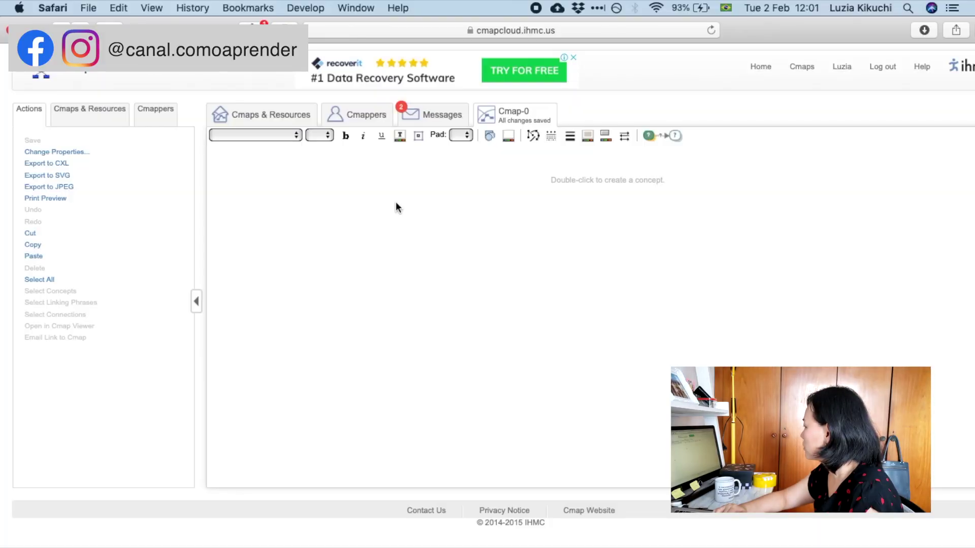
double_click(395, 202)
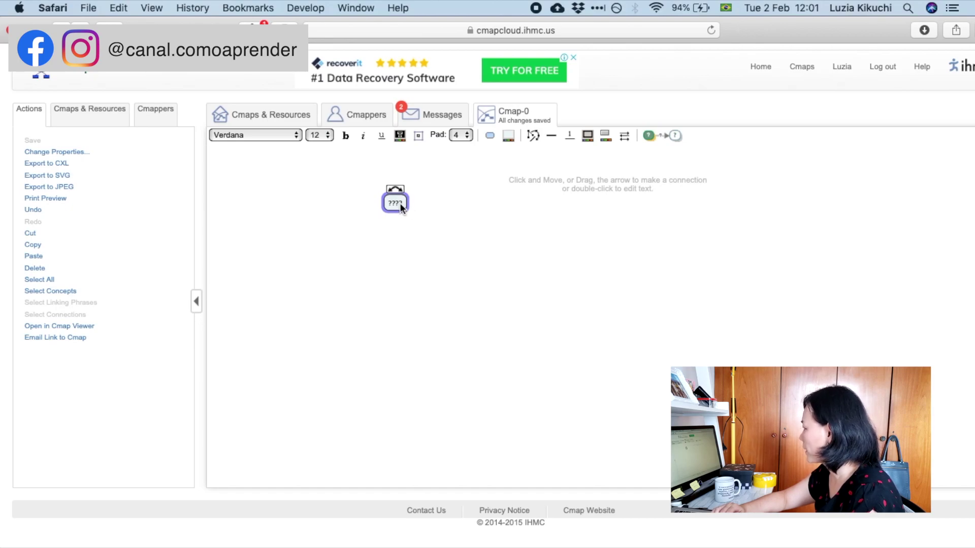
text(Pergunta)
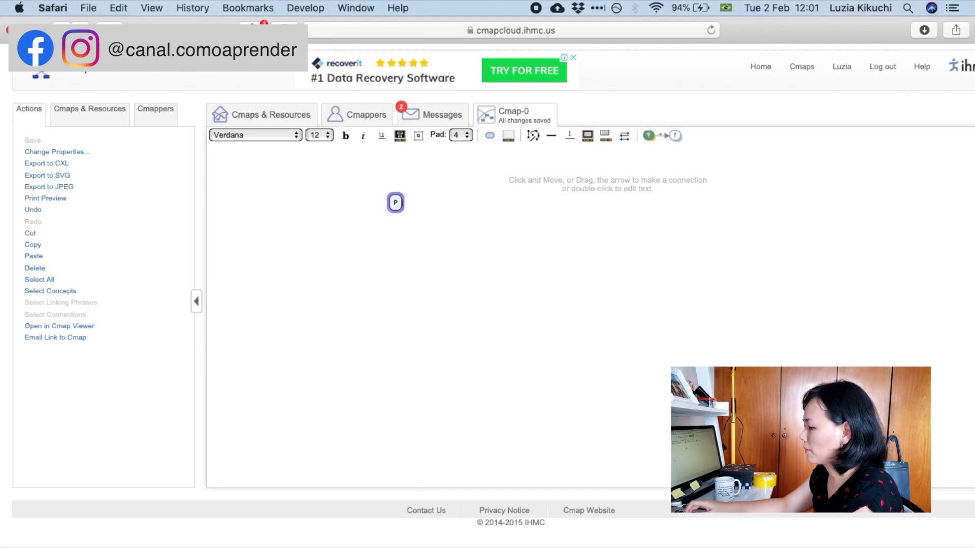
text( focal)
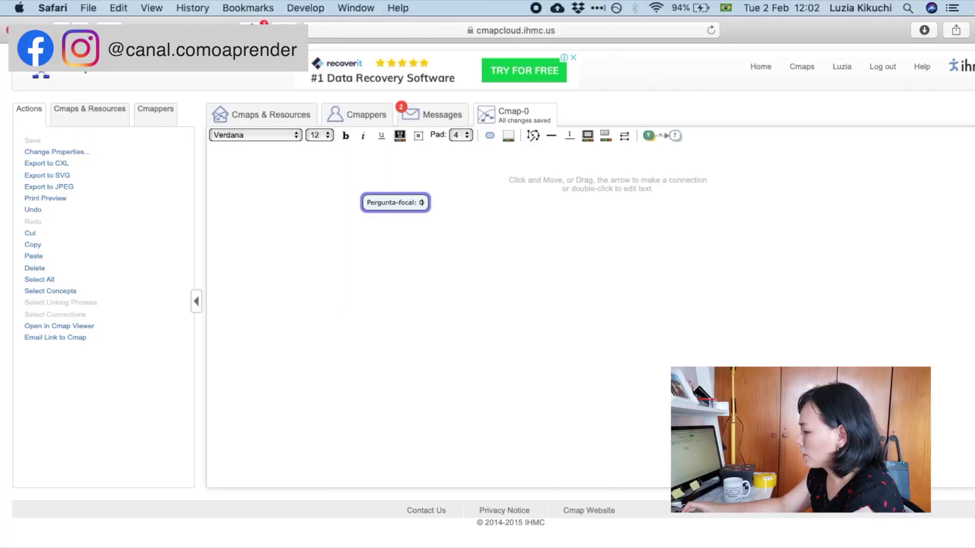
text(que h)
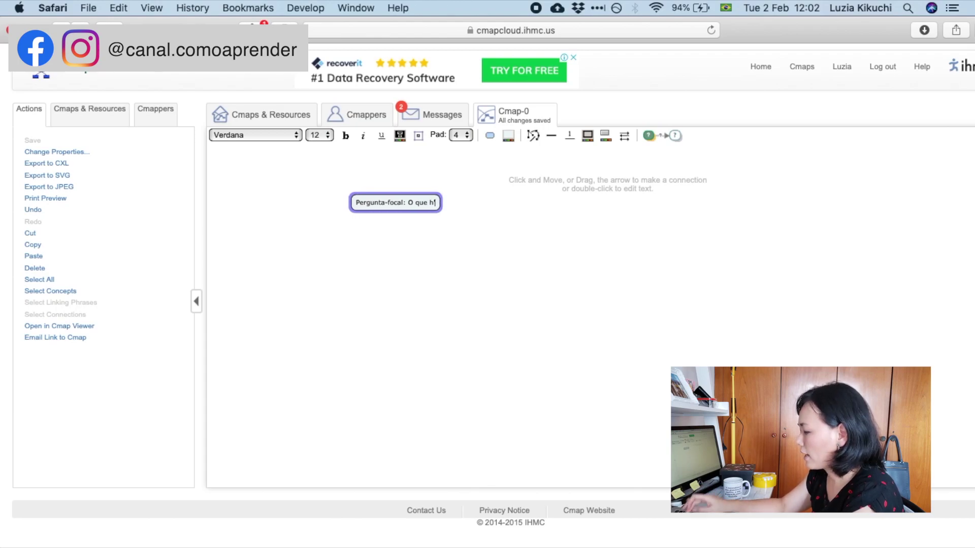
text(á em um ma)
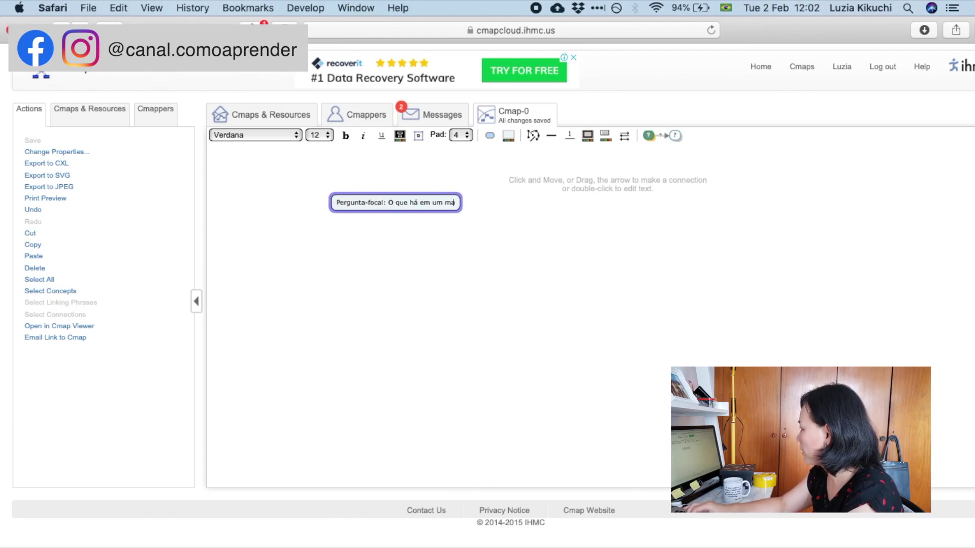
text(pa conceitual?)
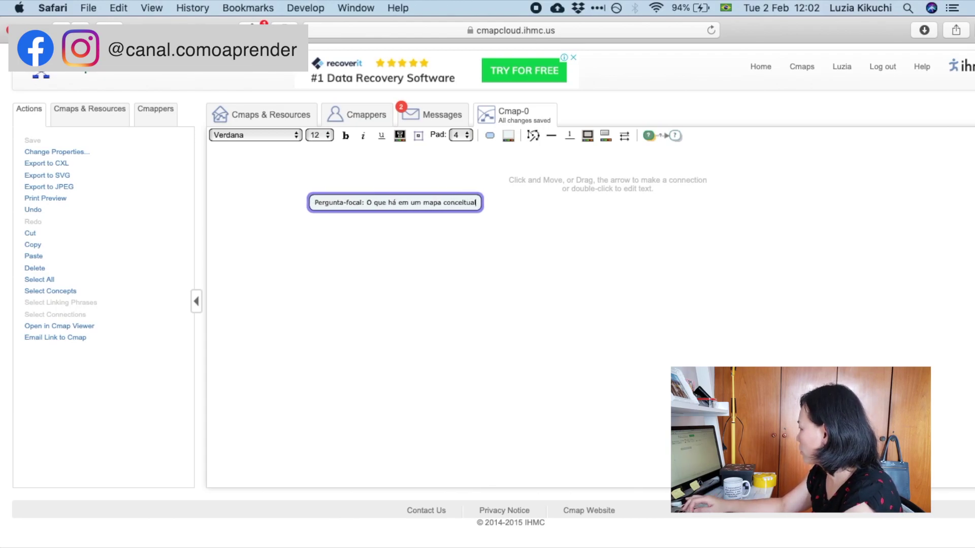
triple_click(392, 202)
click(449, 219)
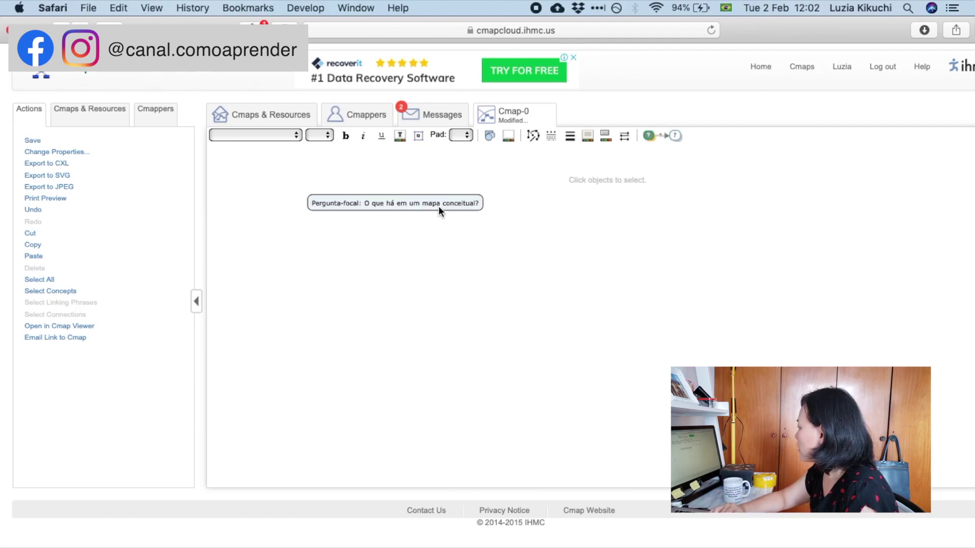
Place the focal-question concept near the map's upper-left corner and set its font size to 16
drag(437, 206, 358, 182)
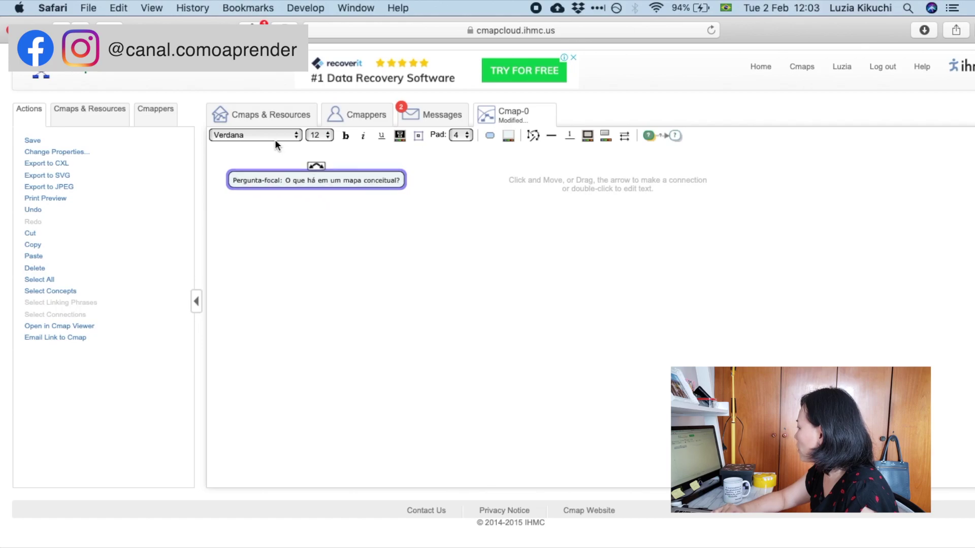
click(328, 135)
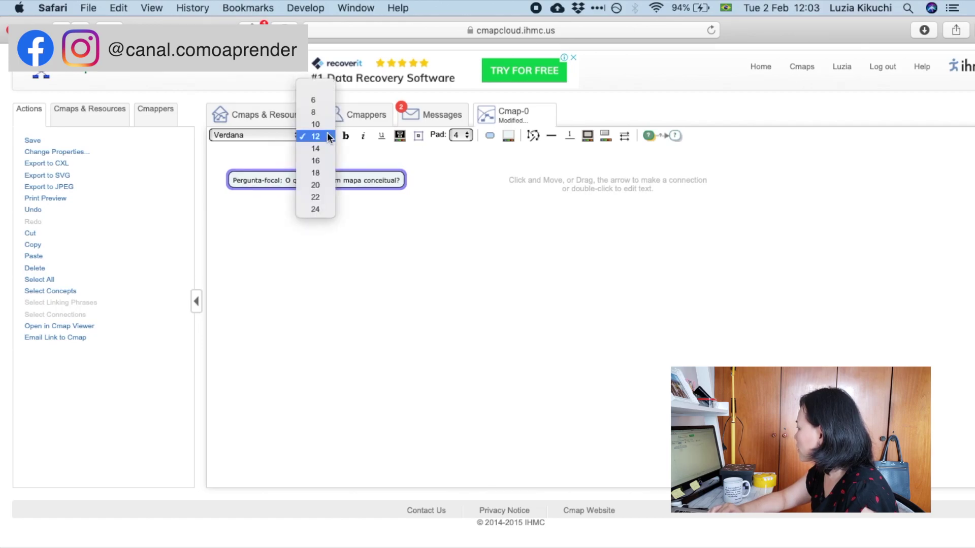
click(319, 162)
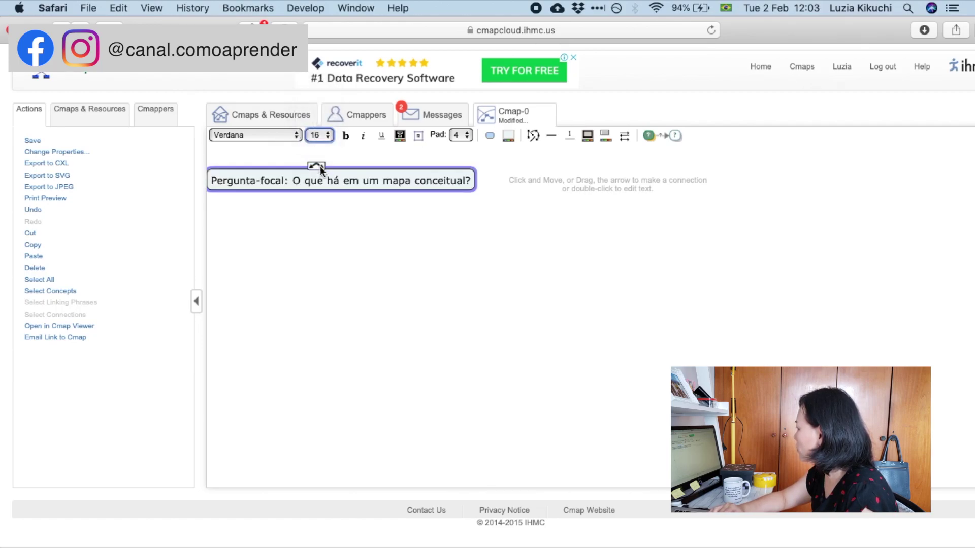
click(361, 234)
drag(357, 176, 375, 178)
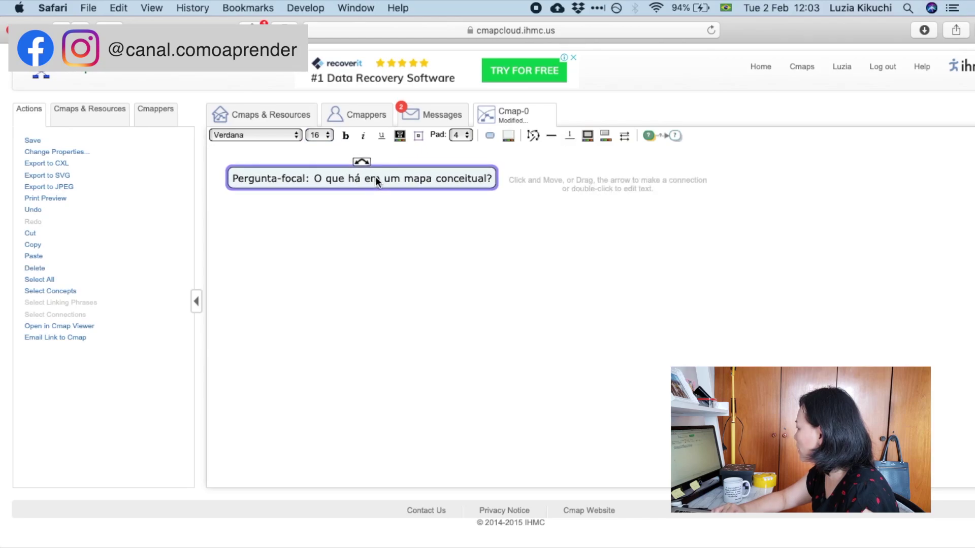
click(382, 249)
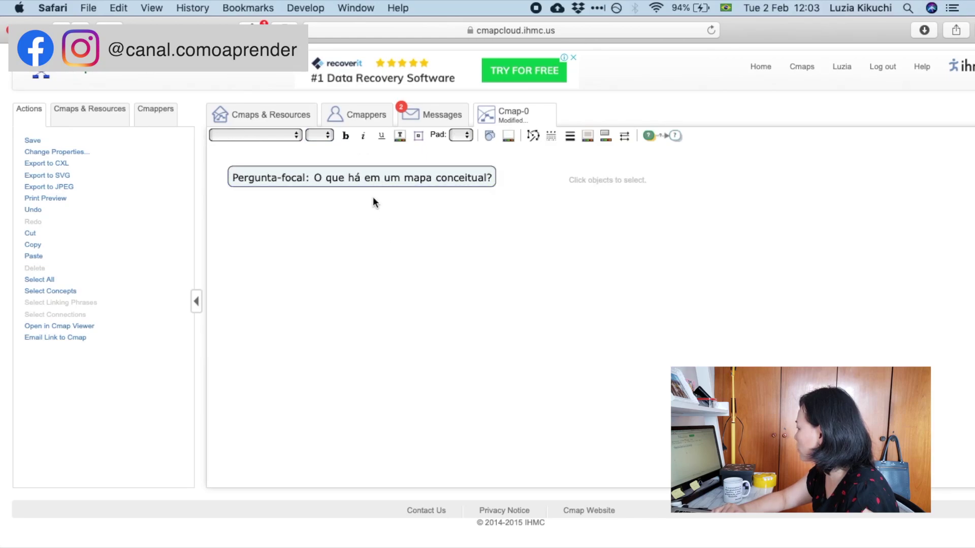
Try Times New Roman, Times and Arial on the focal-question concept, and set its font back to Verdana
click(363, 181)
click(288, 136)
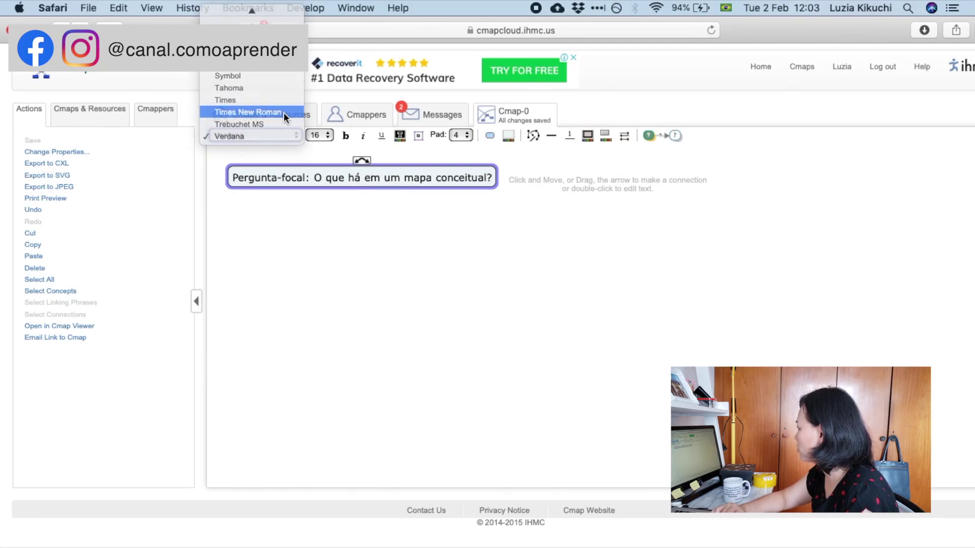
click(284, 112)
click(290, 135)
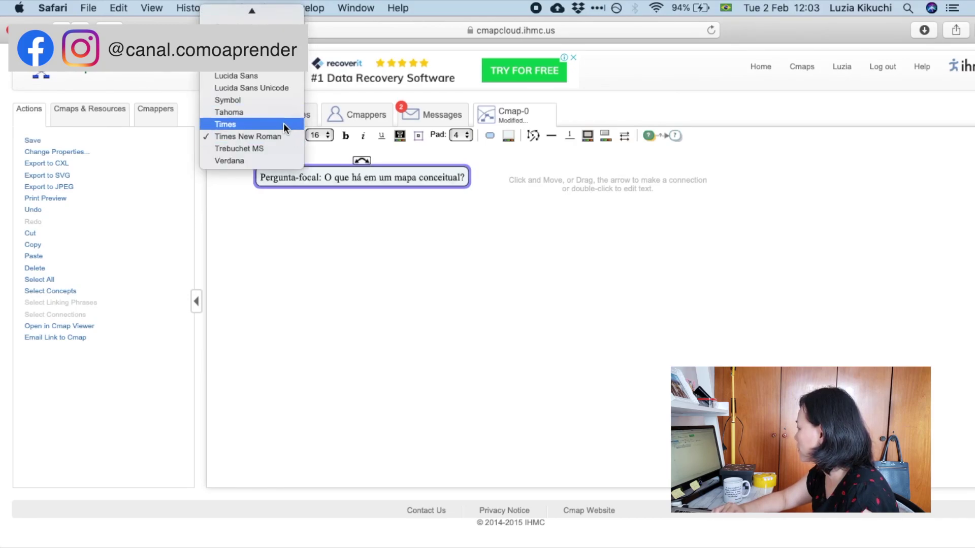
click(283, 123)
click(267, 136)
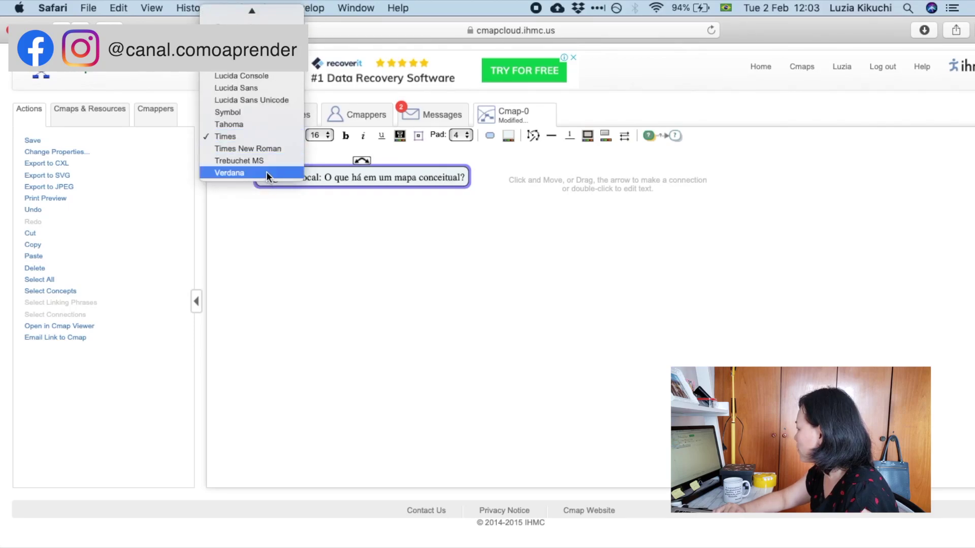
scroll(278, 81, up, 5)
click(244, 23)
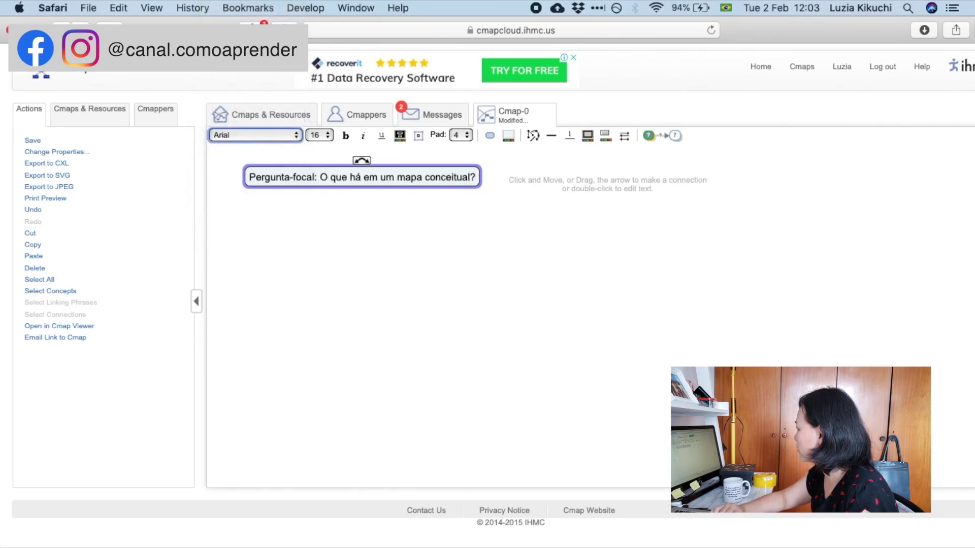
click(298, 135)
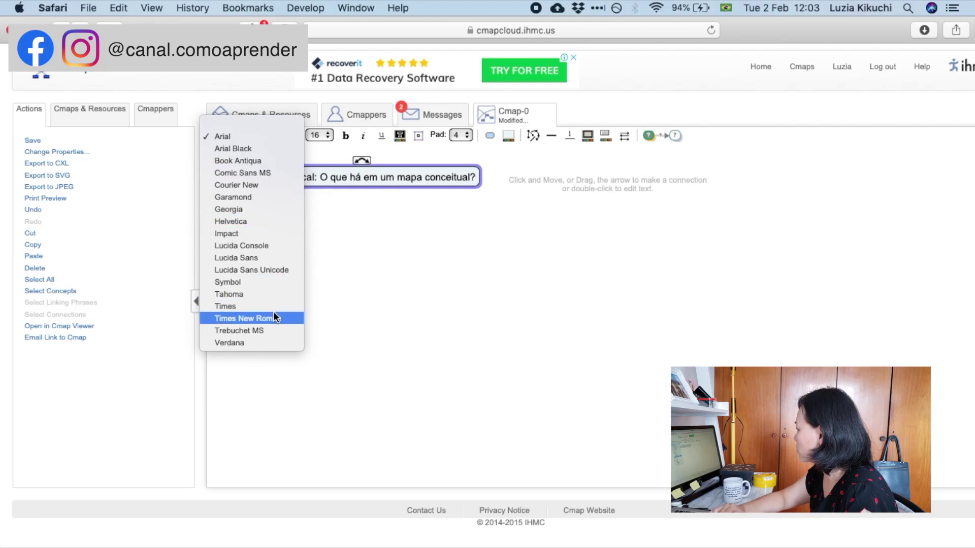
click(272, 341)
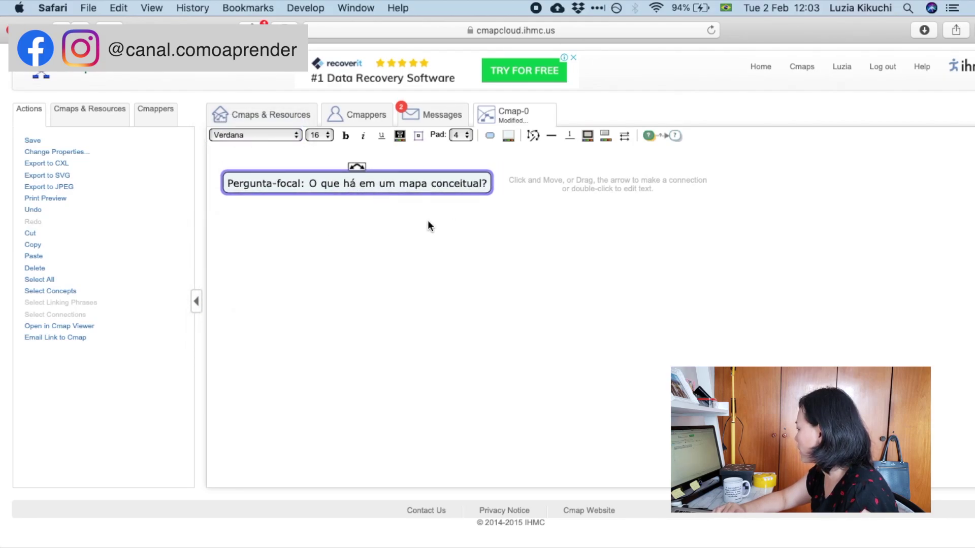
click(428, 222)
click(374, 194)
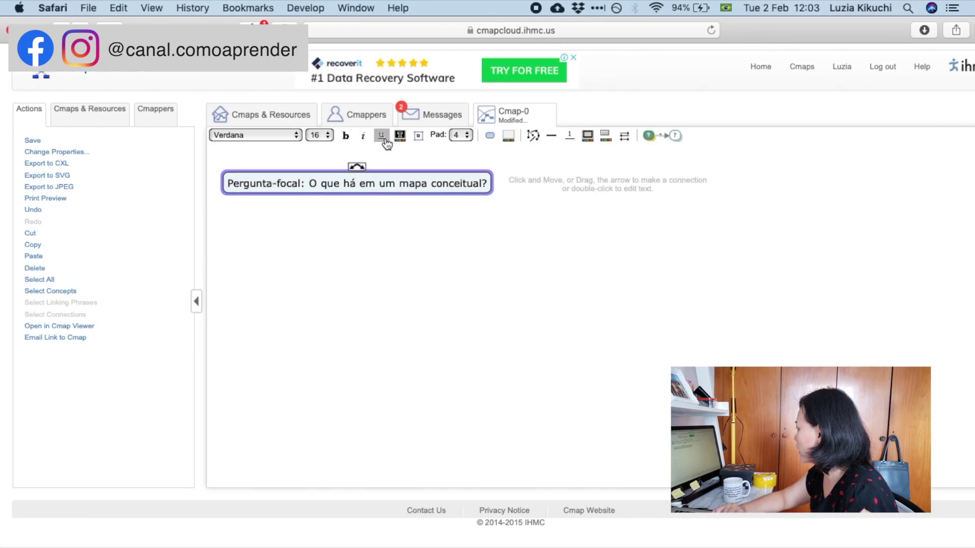
click(411, 227)
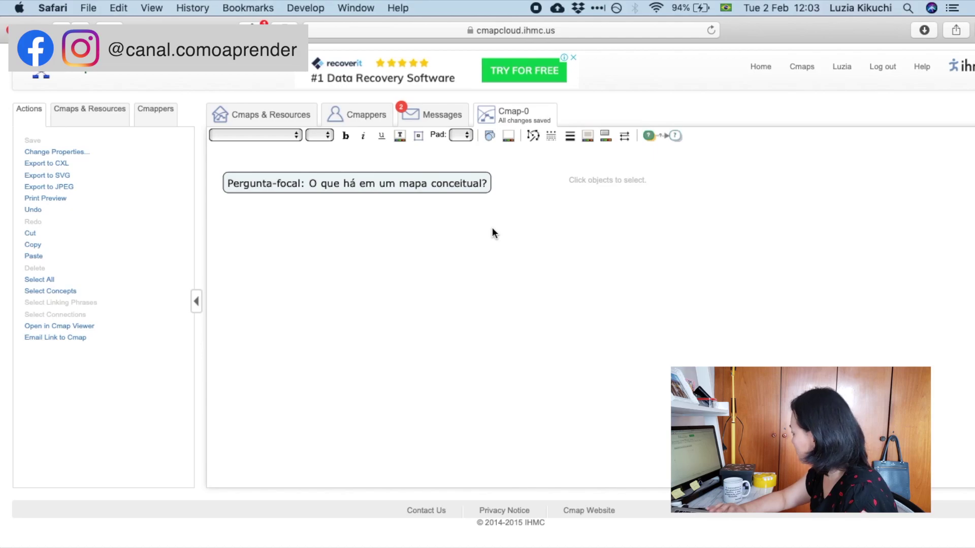
Try orange and red background fills on the focal-question concept, and restore its pale fill
click(469, 189)
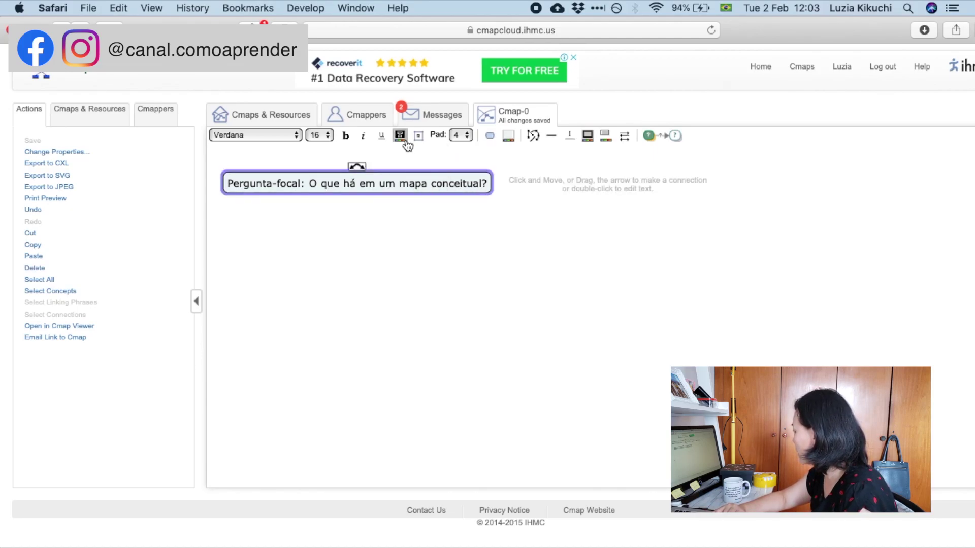
click(508, 135)
click(522, 177)
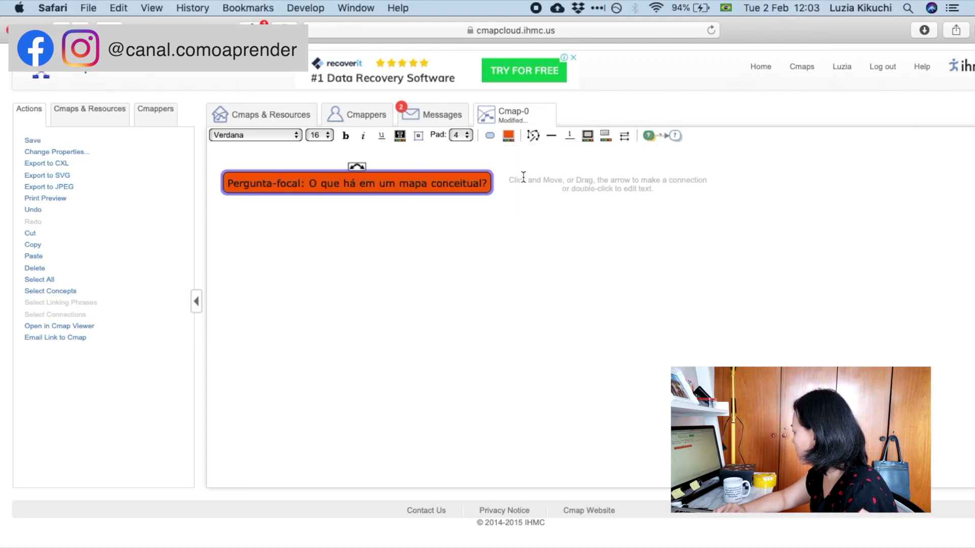
click(509, 136)
click(513, 193)
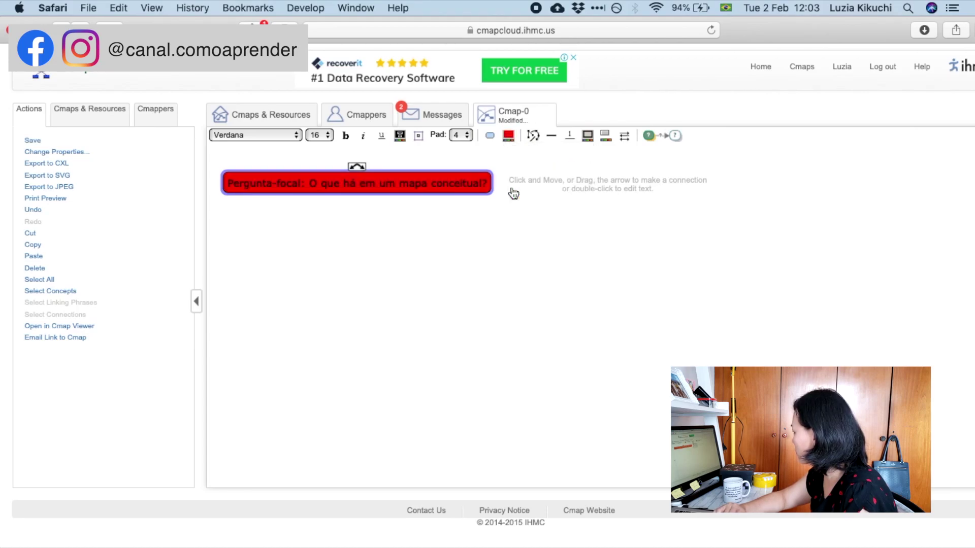
click(508, 143)
click(555, 212)
click(500, 205)
Try the square-cornered and oval shapes on the focal-question concept, and restore its rounded-rectangle shape
click(488, 189)
click(490, 137)
click(495, 161)
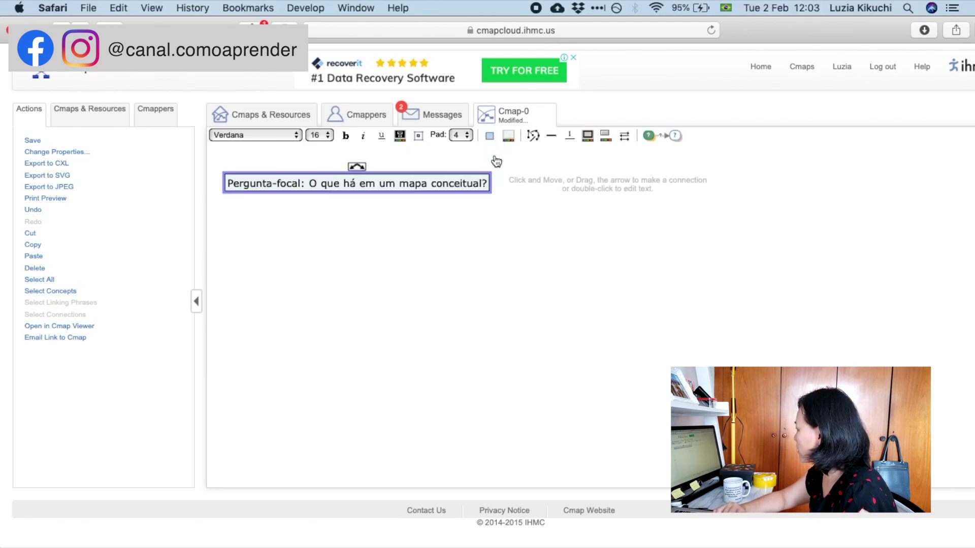
click(473, 231)
click(467, 183)
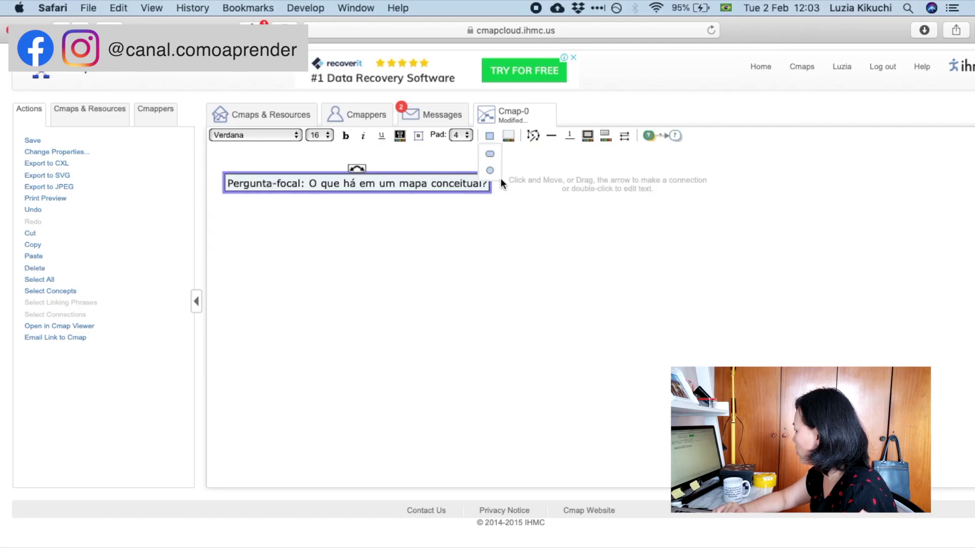
click(490, 170)
click(512, 190)
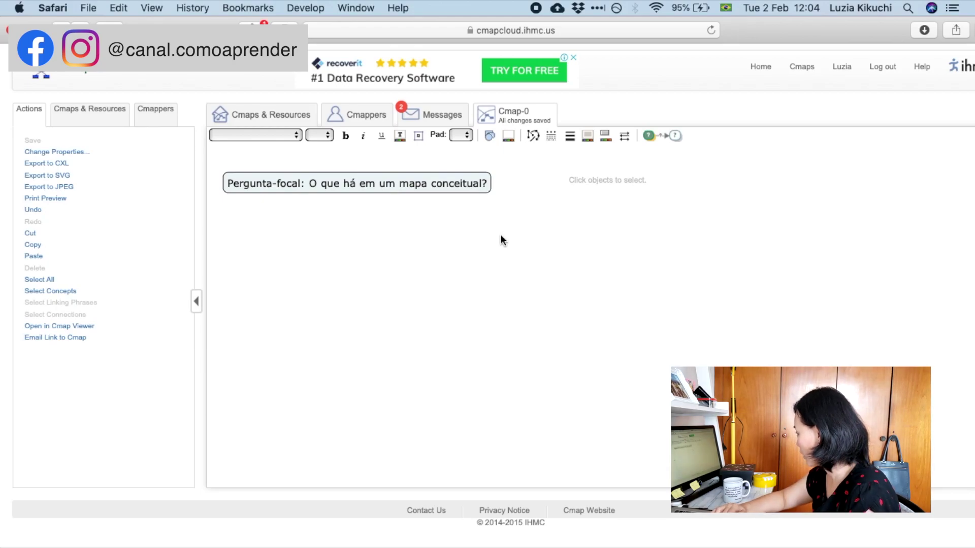
Add the concept "Mapa conceitual" below the focal question and the concept "Conceitos" to its lower left
double_click(501, 235)
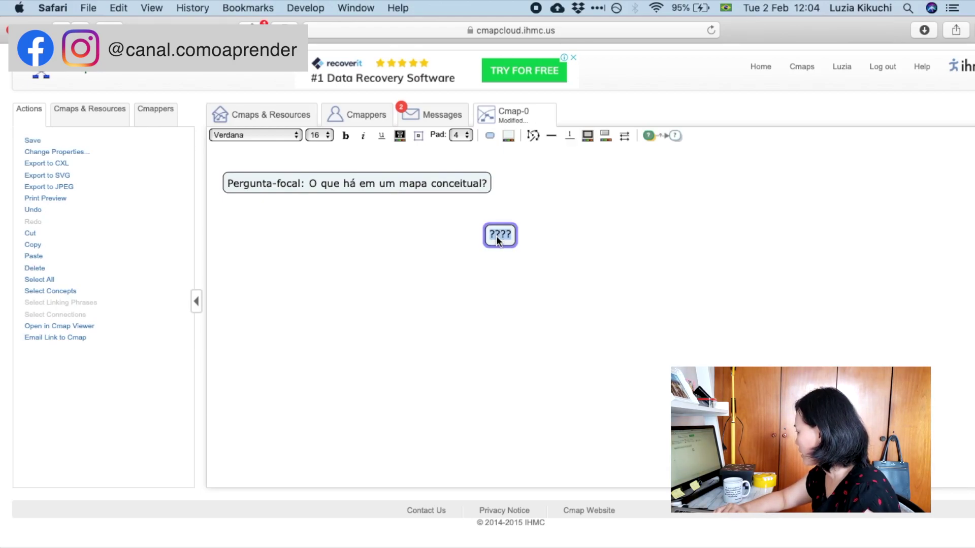
text(Mapa conce)
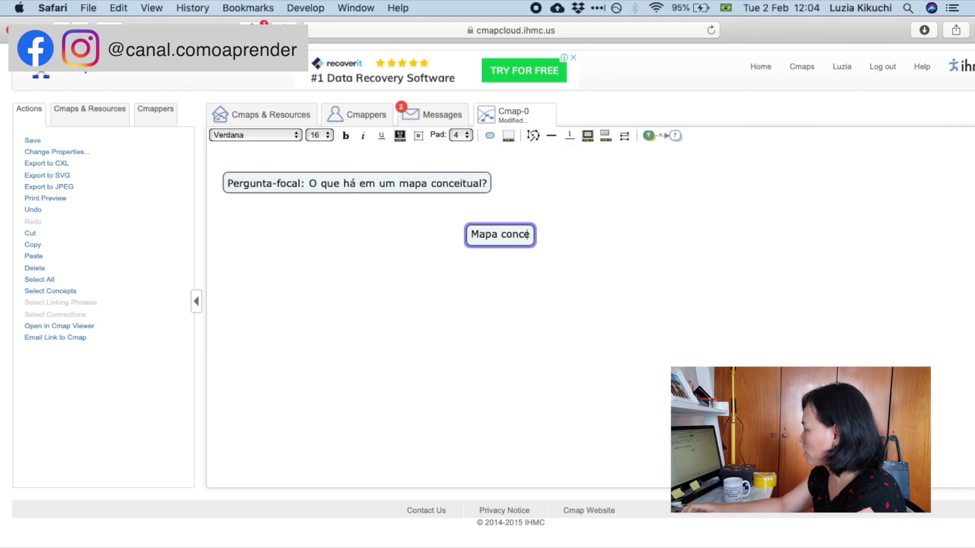
text(itual)
click(567, 259)
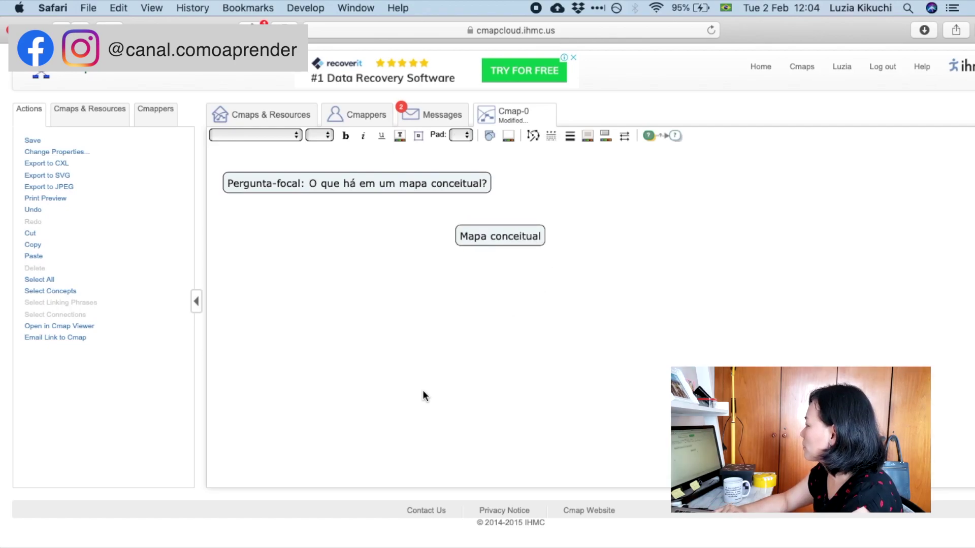
double_click(425, 301)
text(Conce)
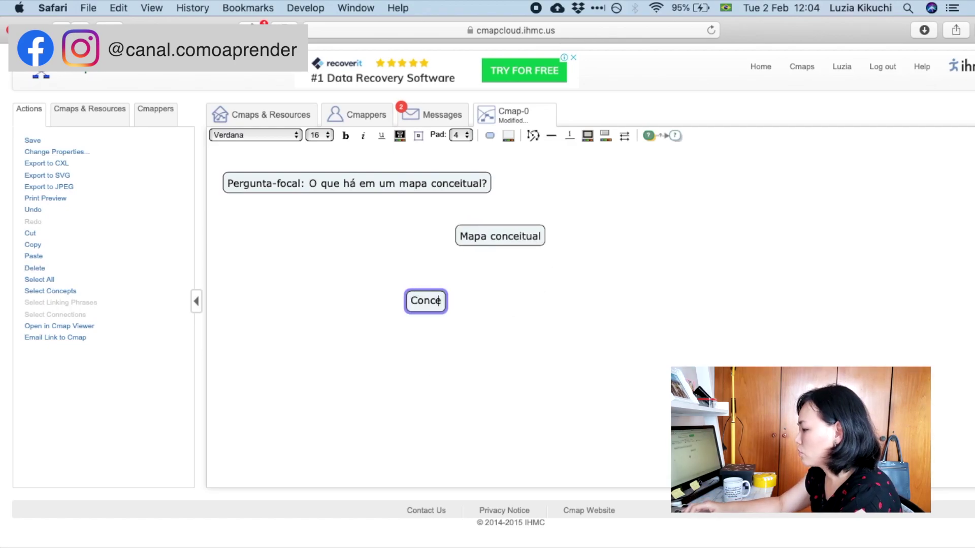
text(itos)
Add the concepts "Termos de ligação" and "Proposições" to the lower right of "Mapa conceitual", with "Proposições" above "Termos de ligação"
double_click(584, 293)
text(Termos de l)
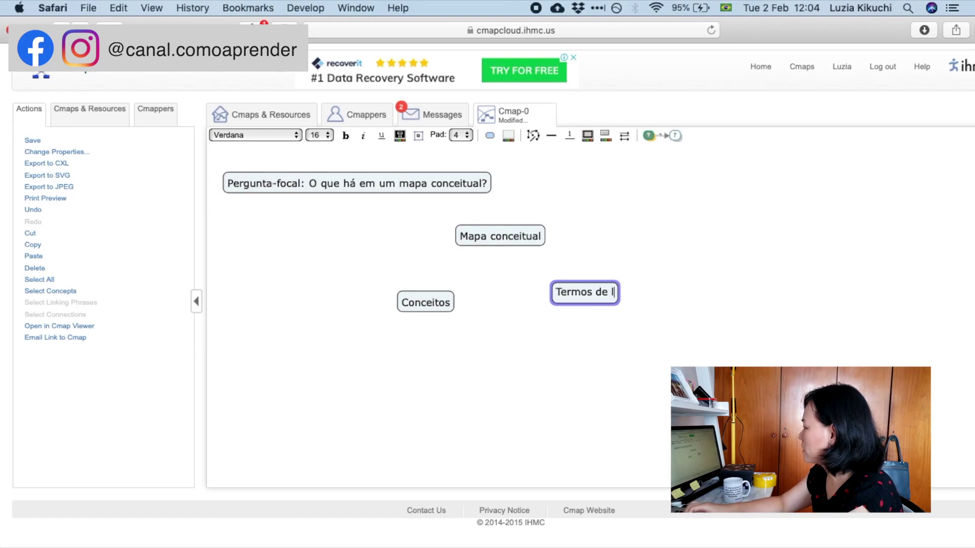
text(igação)
double_click(567, 352)
text(Proposições)
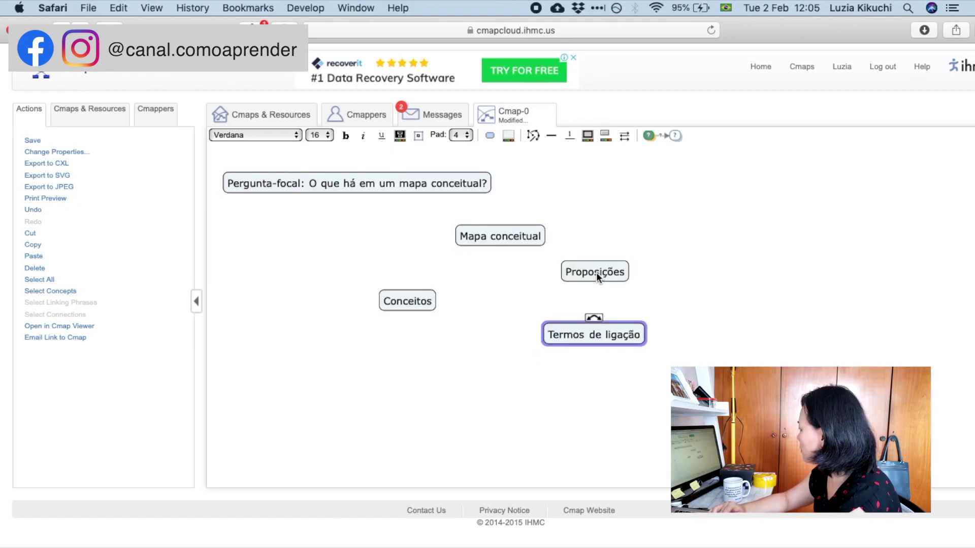
drag(596, 274, 582, 292)
click(593, 342)
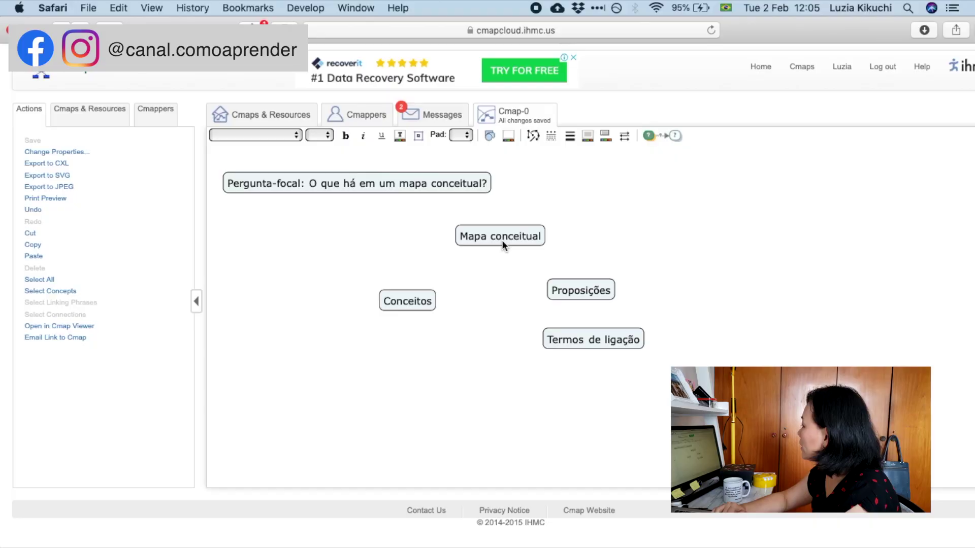
Connect "Mapa conceitual" to "Conceitos" with the linking phrase "é formado por" at font size 16
click(499, 238)
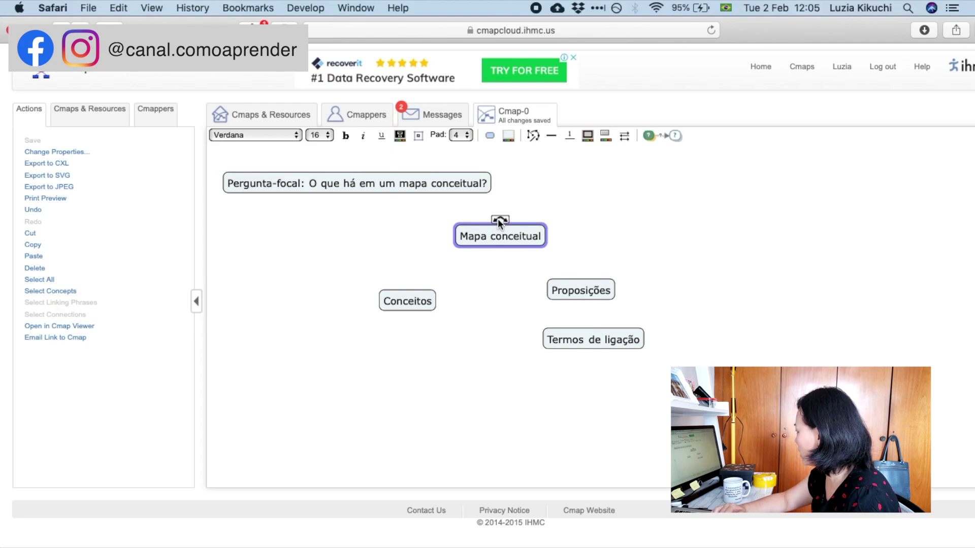
drag(498, 218, 412, 293)
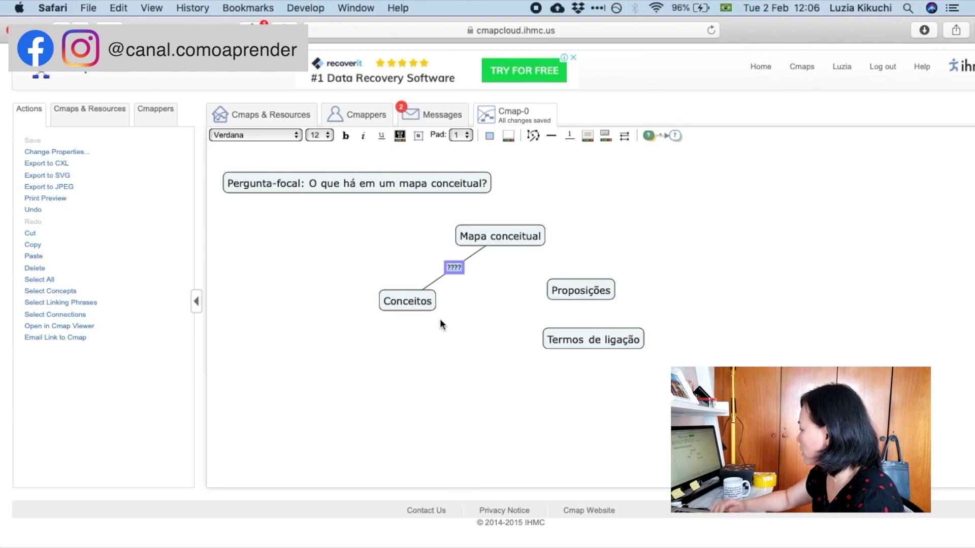
text(é formado por)
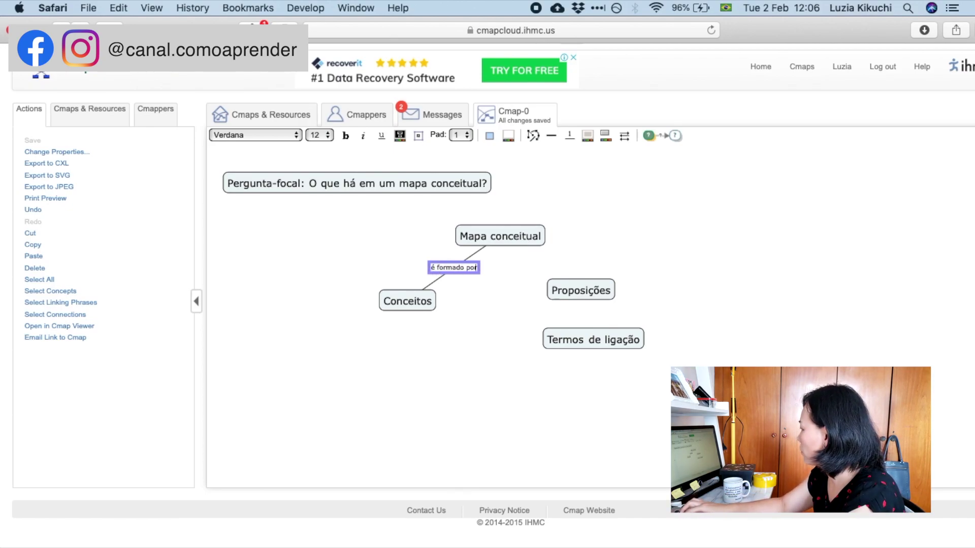
click(459, 263)
click(326, 137)
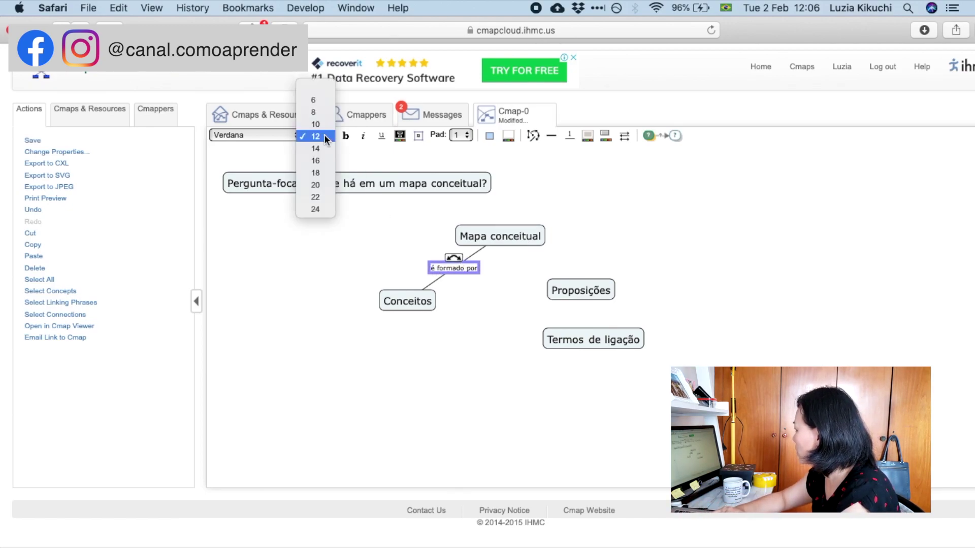
click(321, 163)
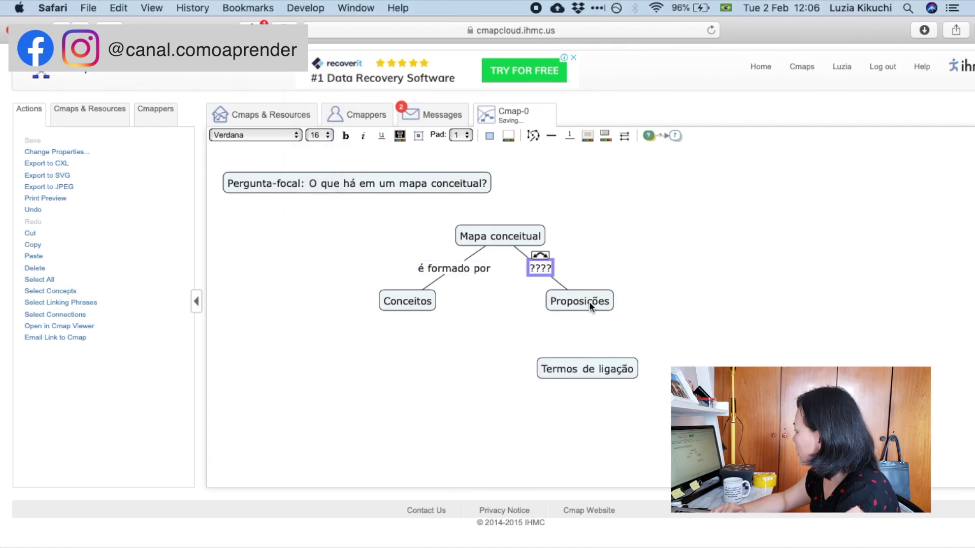
Connect "Mapa conceitual" to "Proposições" with the linking phrase "possui"
double_click(541, 268)
text(possui)
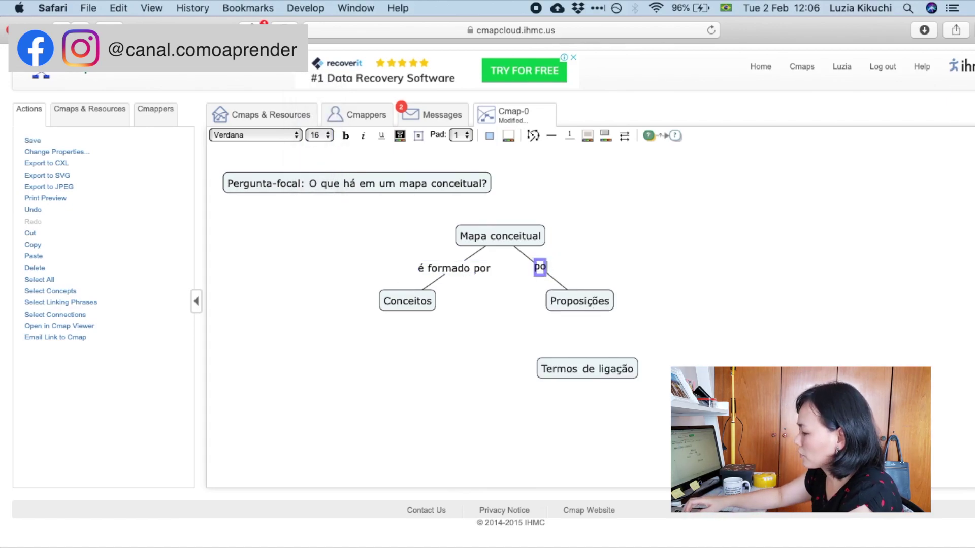
click(467, 269)
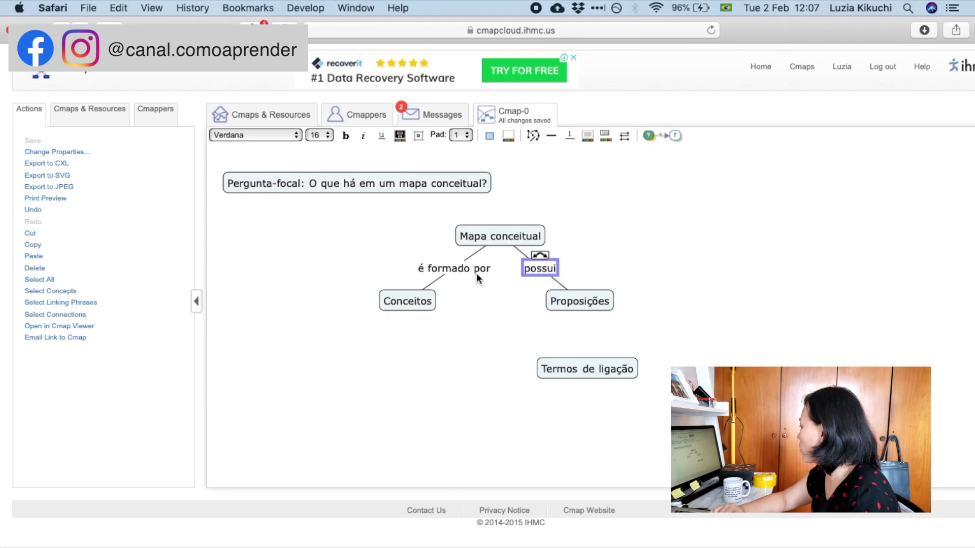
click(471, 269)
click(536, 267)
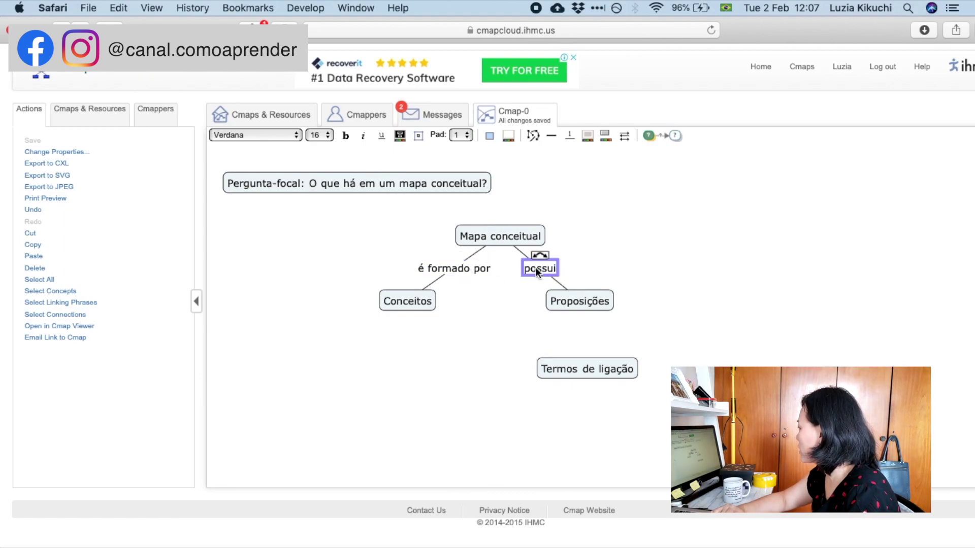
click(482, 270)
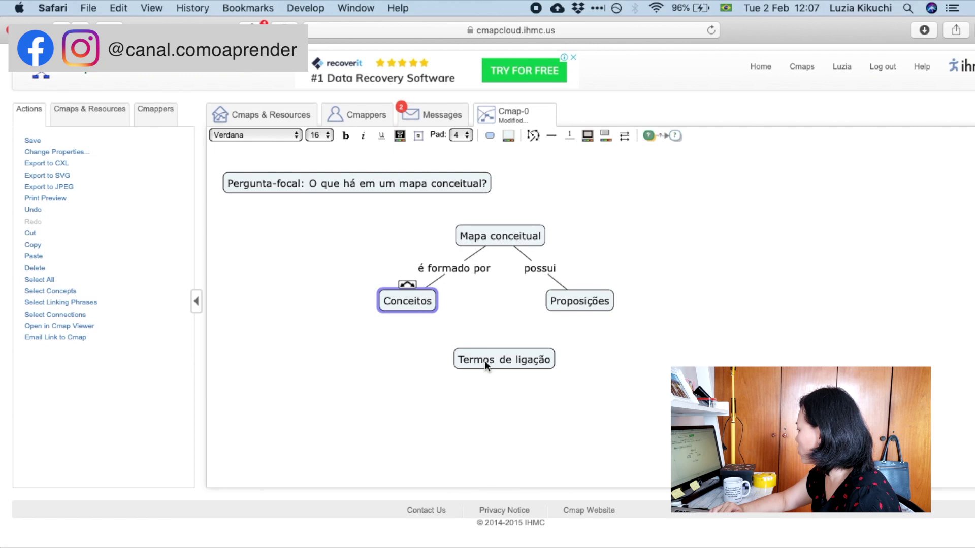
Connect "Conceitos" to "Termos de ligação" with the linking phrase "se conectam por", and align both in a column under "Conceitos"
click(485, 364)
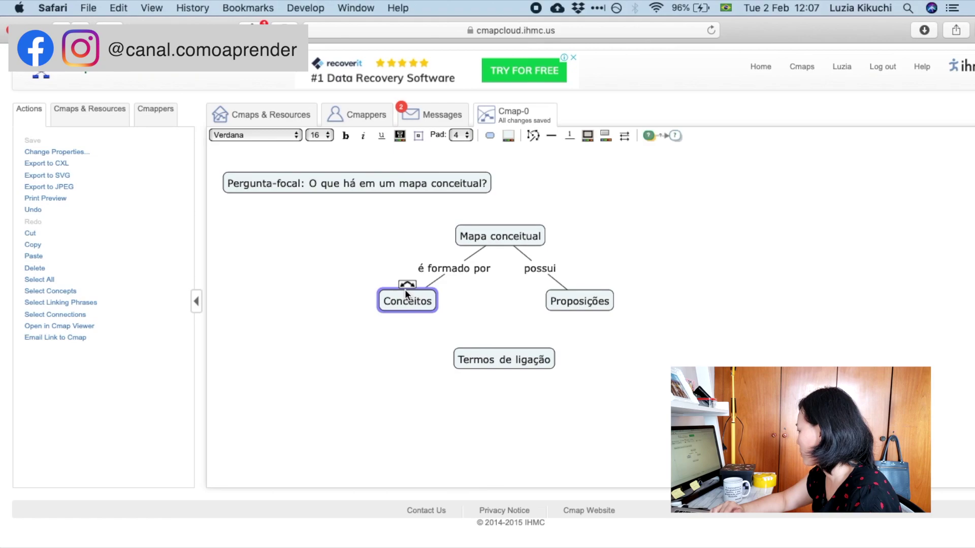
drag(408, 284, 475, 356)
text(se conectam por)
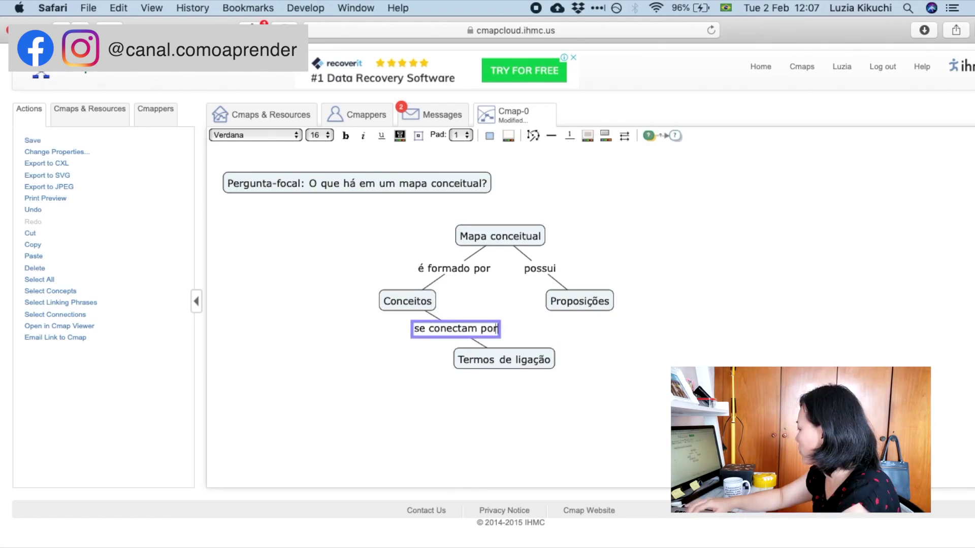
click(515, 391)
drag(427, 339, 424, 339)
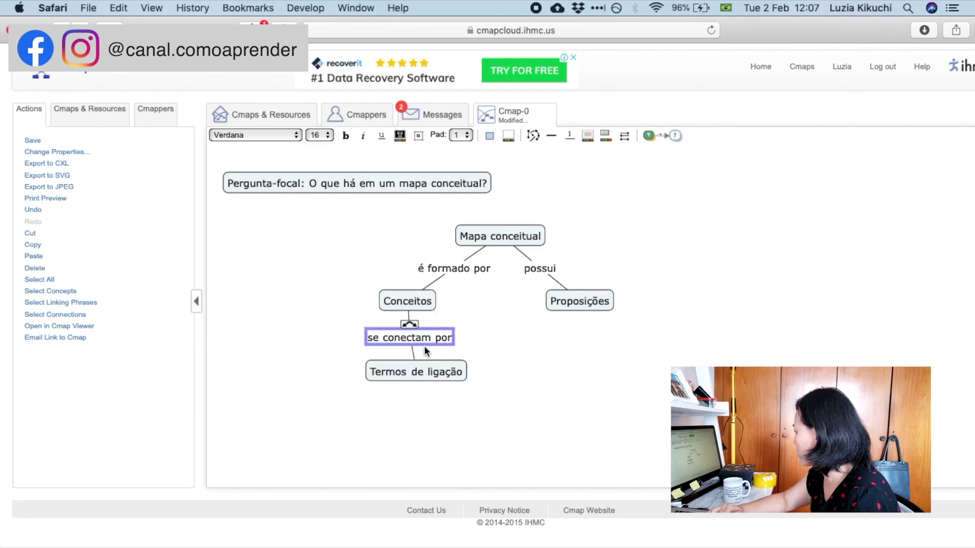
drag(420, 372, 416, 373)
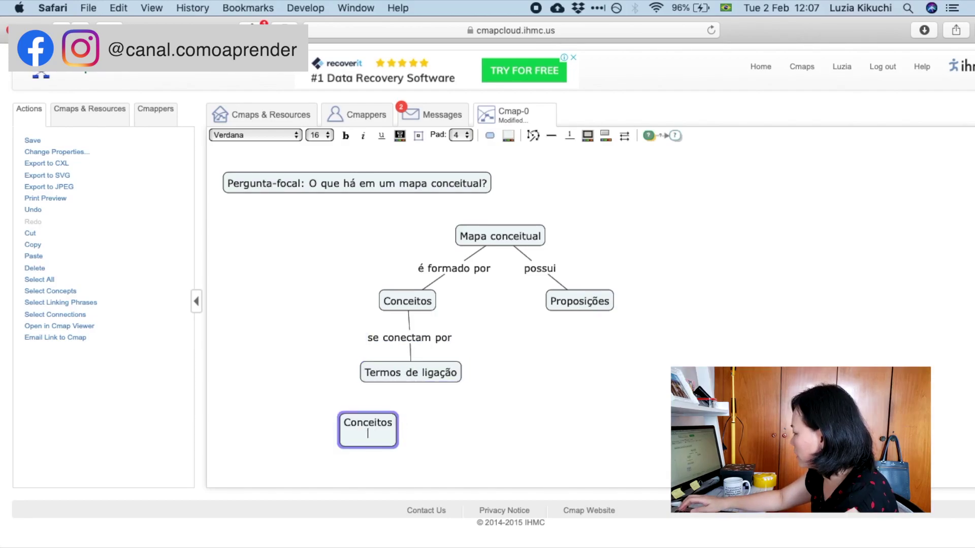
Add the two-line concepts "Conceitos iniciais" and "Conceitos finais" side by side below "Termos de ligação"
text(iniciais)
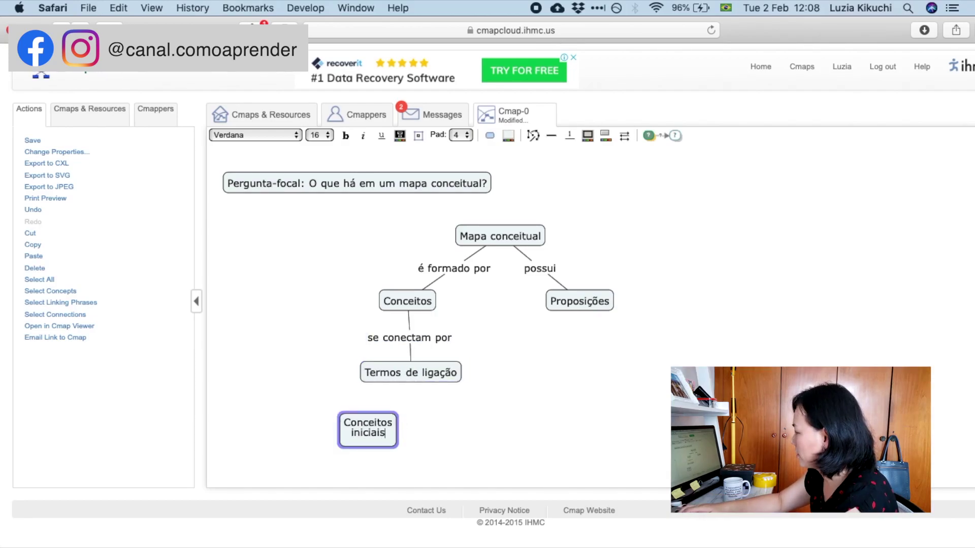
double_click(462, 451)
text(Conceitos)
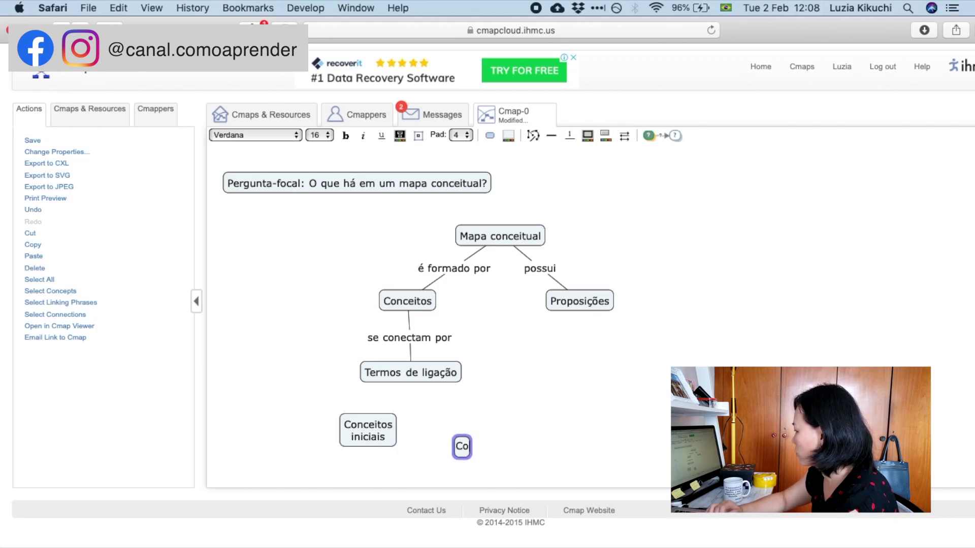
key(Return)
text(finais)
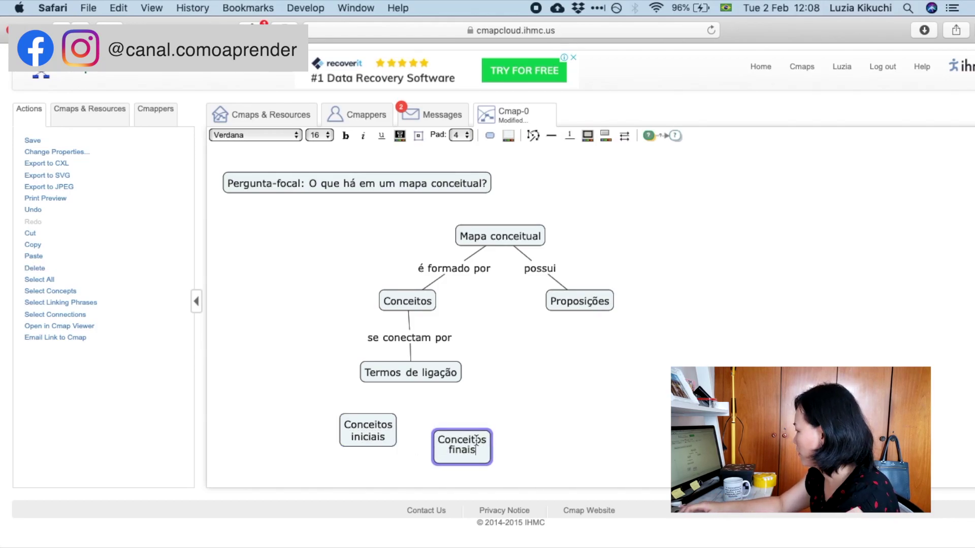
click(516, 413)
drag(466, 444, 465, 427)
Connect "Termos de ligação" to "Conceitos iniciais" and "Conceitos finais" through one linking phrase "conectam", and space the two concepts evenly beneath it
click(421, 374)
drag(416, 356, 383, 419)
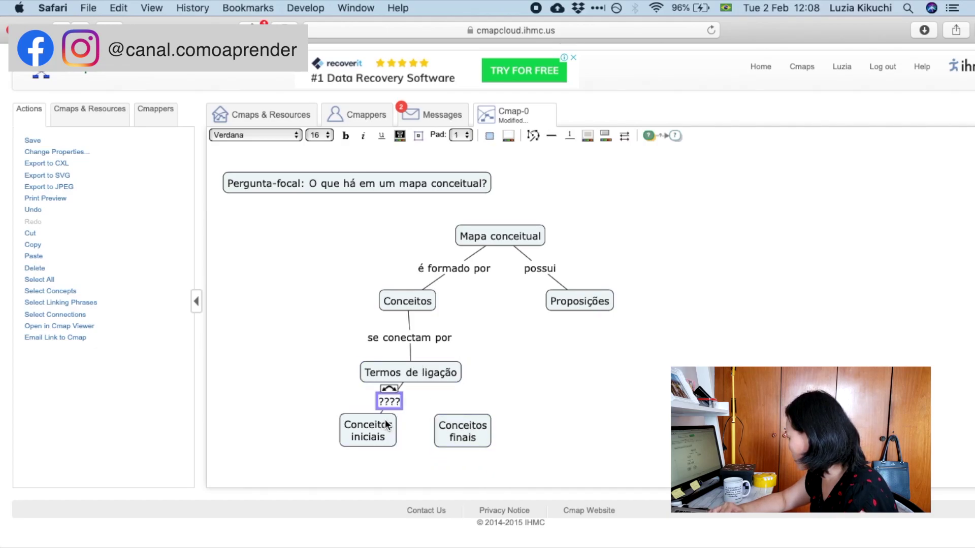
text(conectam)
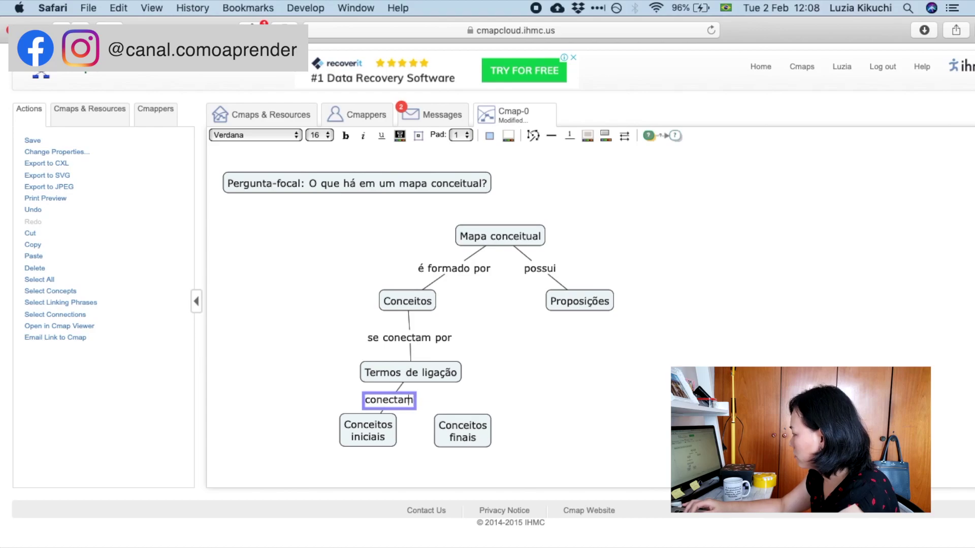
drag(418, 391, 466, 427)
drag(377, 427, 377, 446)
drag(438, 407, 458, 449)
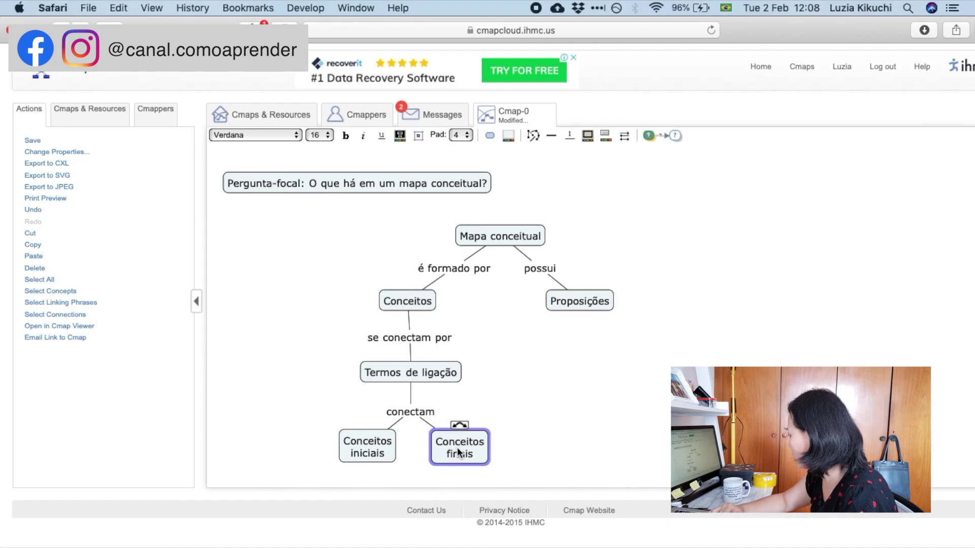
drag(357, 449, 355, 452)
Add the concepts "Claras" and "Corretas" side by side below "Proposições"
click(581, 303)
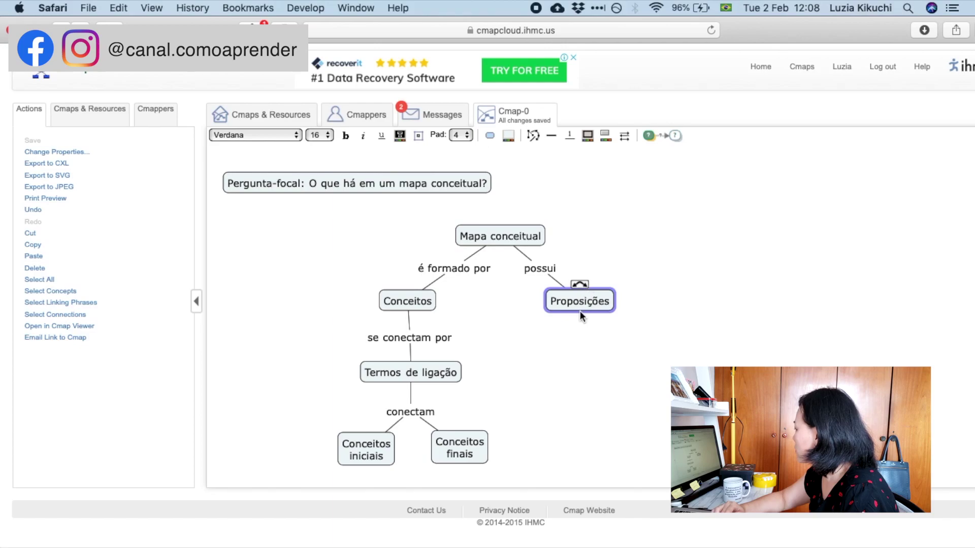
double_click(566, 378)
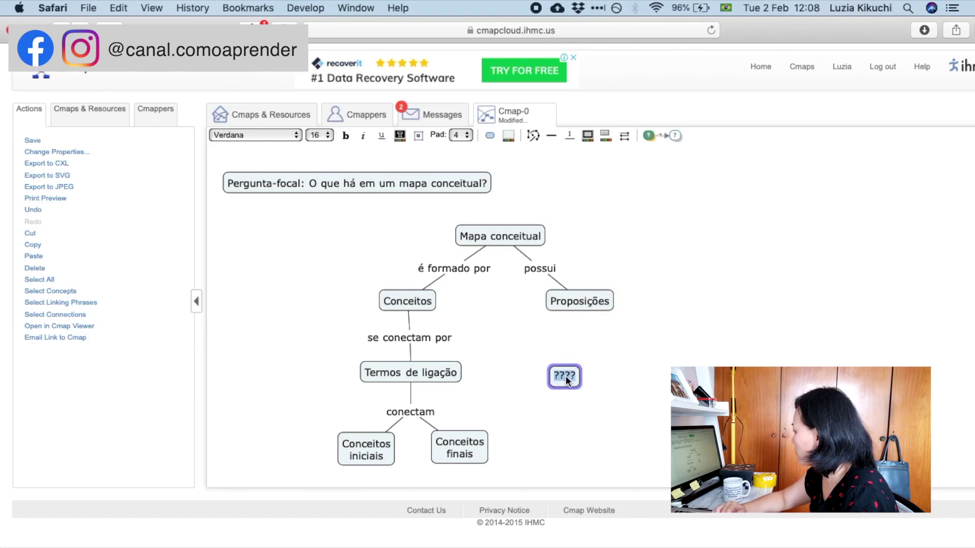
text(Claras)
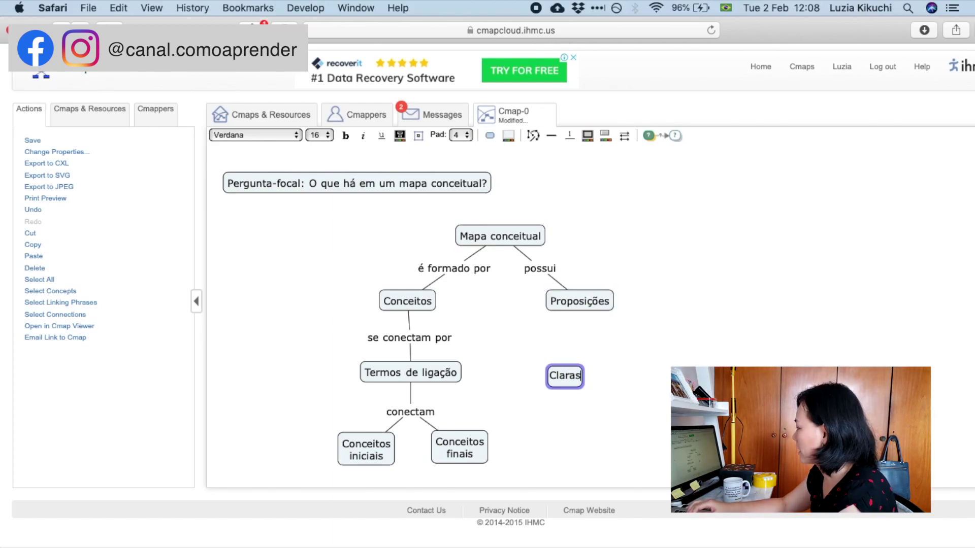
double_click(626, 377)
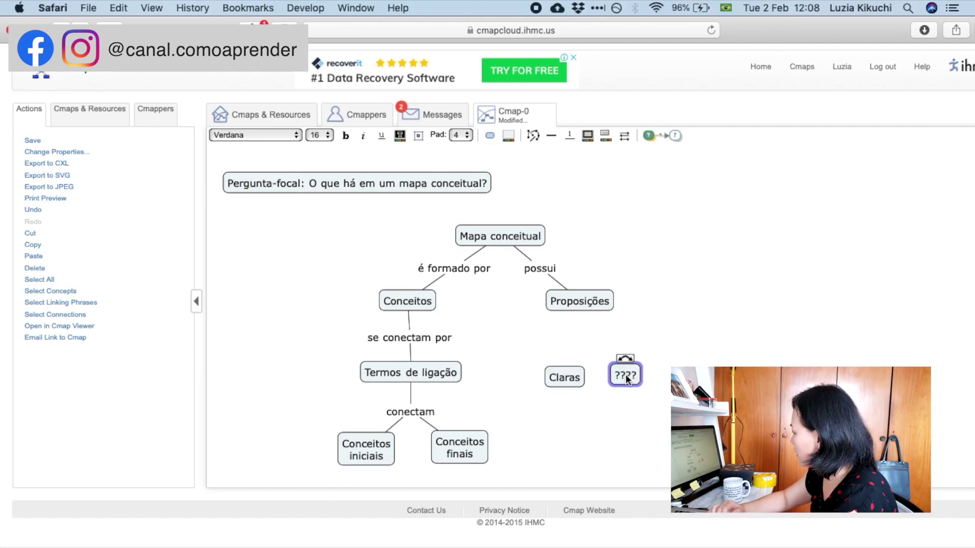
text(Corretas)
click(570, 269)
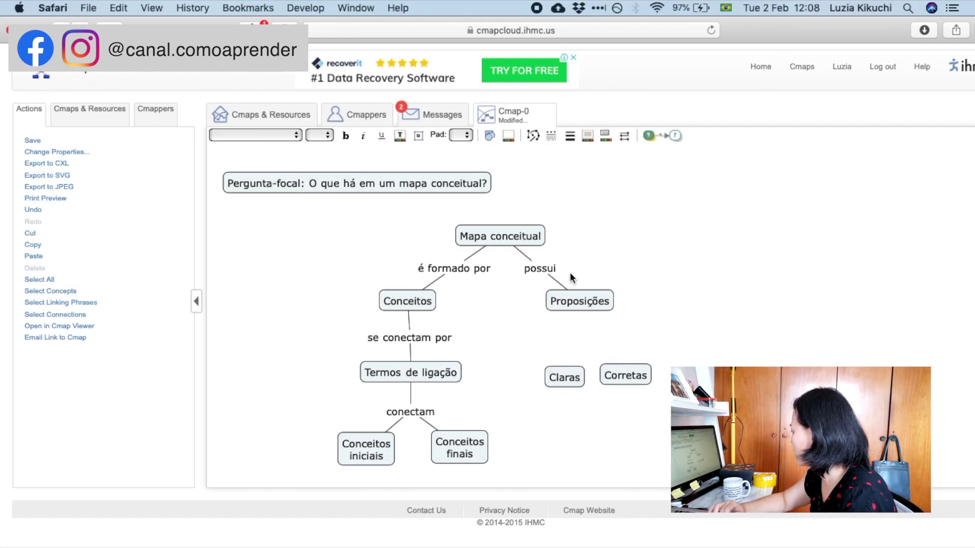
Connect "Proposições" to "Claras" with the linking phrase "precisam ser"
click(579, 303)
drag(577, 285, 564, 377)
double_click(573, 339)
text(precisam ser)
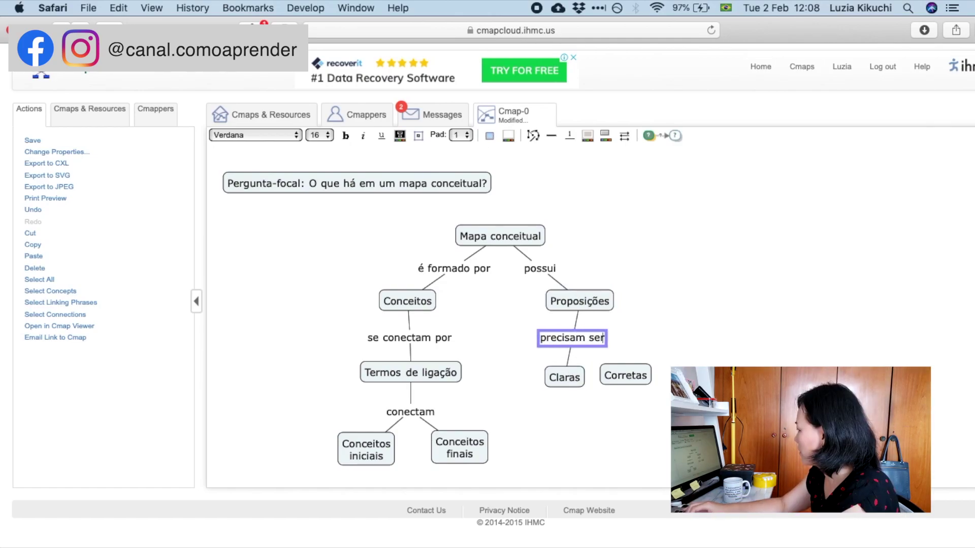
Connect the linking phrase "precisam ser" to "Corretas" as well, and space "Claras" and "Corretas" evenly beneath it
click(614, 354)
click(589, 342)
drag(573, 326, 550, 369)
click(623, 375)
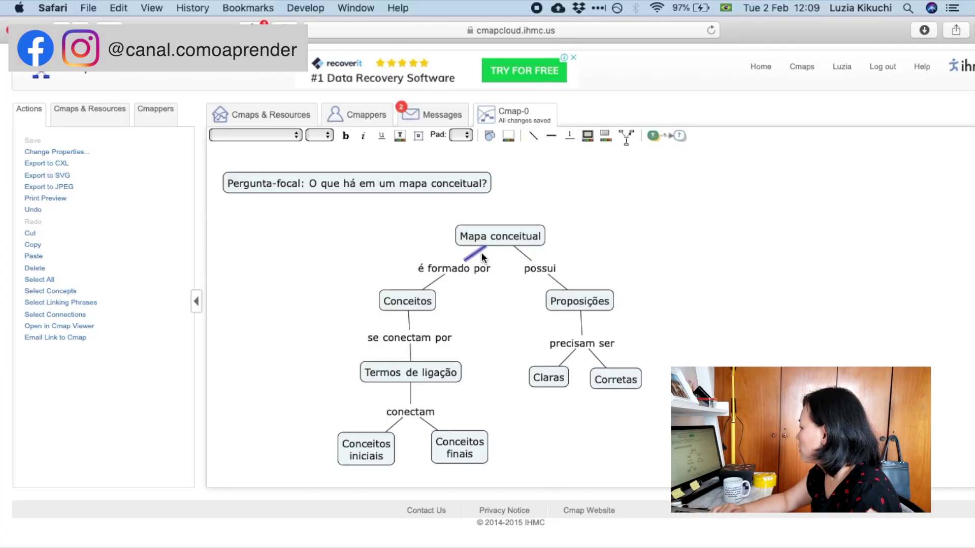
Try an arrowhead option on the connection between "Mapa conceitual" and "possui"
click(519, 243)
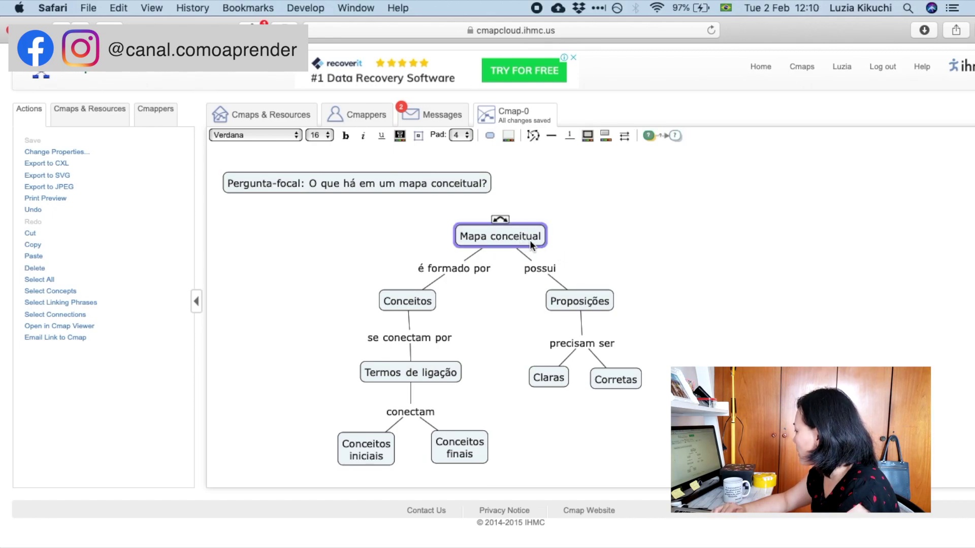
click(526, 256)
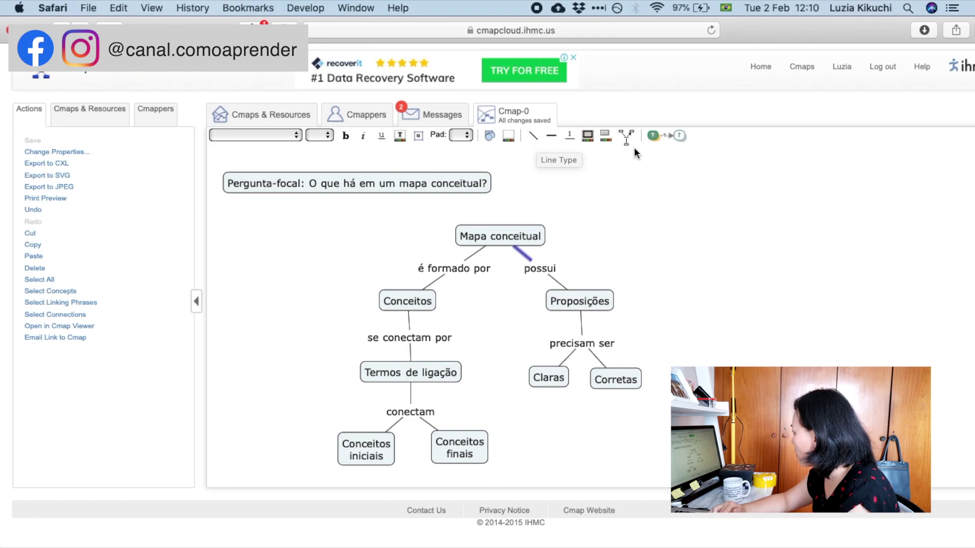
click(630, 144)
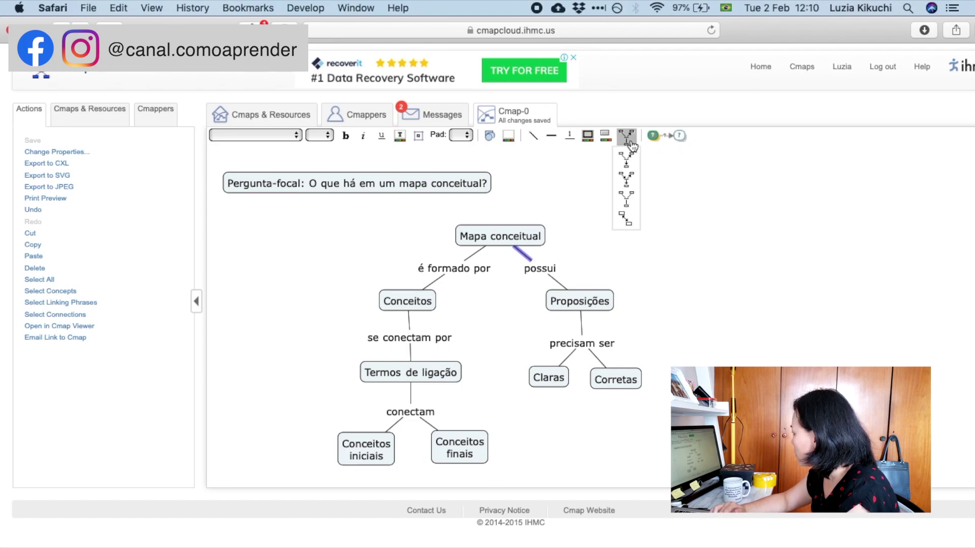
click(628, 200)
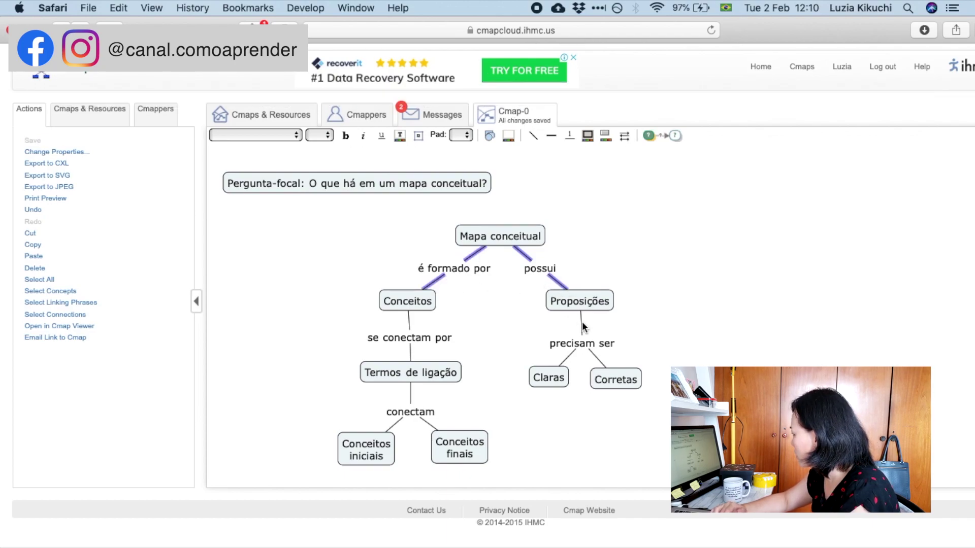
Select all connections in the map together and apply arrowheads that point only to the destination concepts
shift+click(568, 358)
shift+click(597, 358)
shift+click(409, 321)
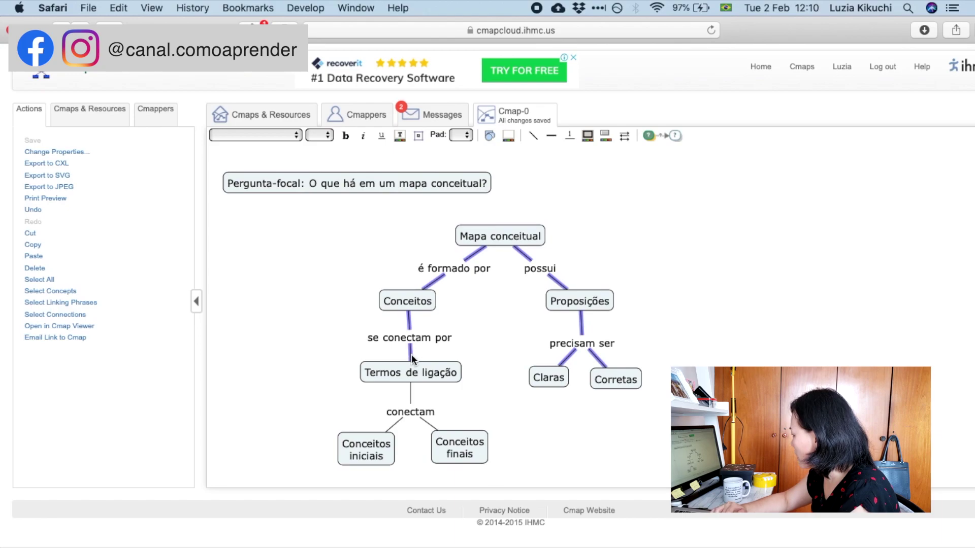
shift+click(409, 397)
shift+click(389, 424)
shift+click(430, 423)
click(624, 135)
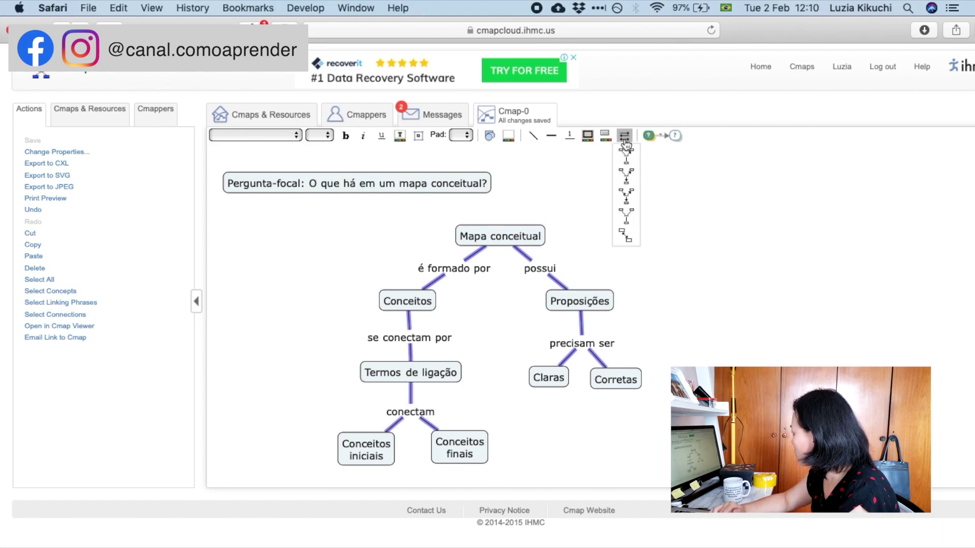
click(626, 216)
click(595, 276)
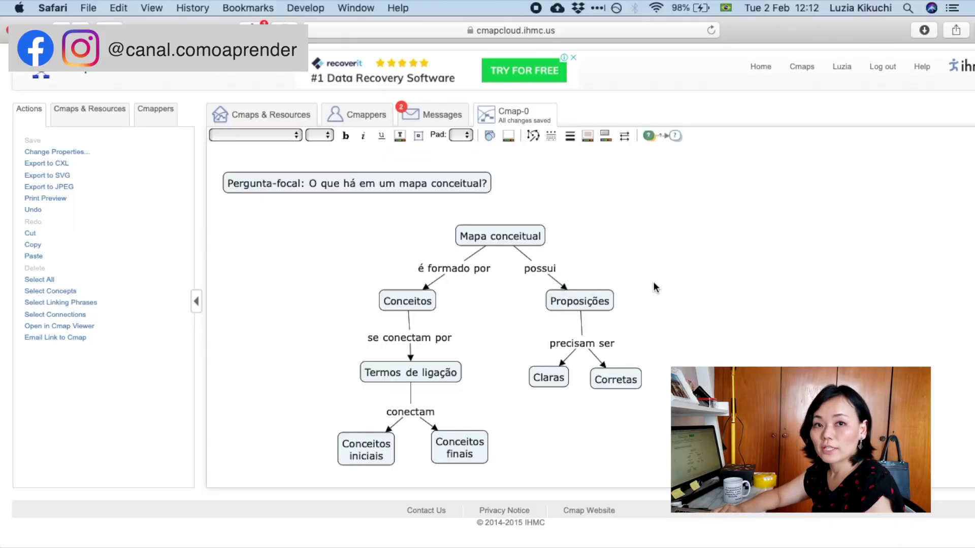
Add the concept "Pergunta-focal" beside "Proposições"
double_click(703, 294)
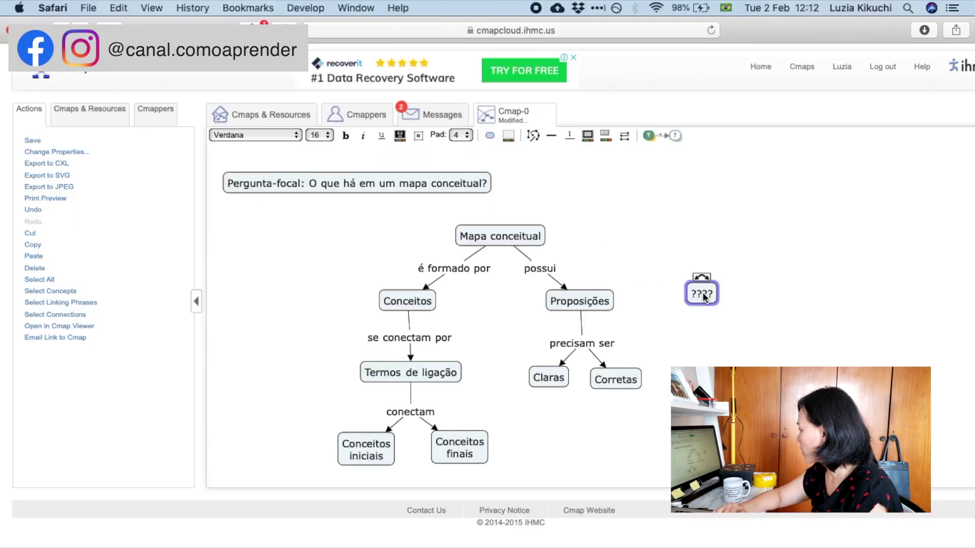
text(Pergunta)
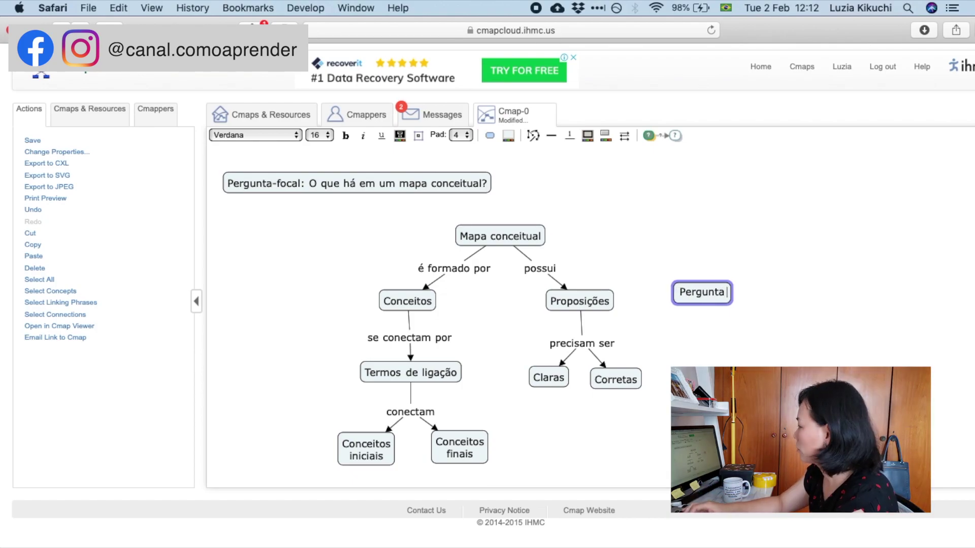
text(-focal)
Try to connect the existing linking phrase "possui" to "Pergunta-focal"
click(510, 225)
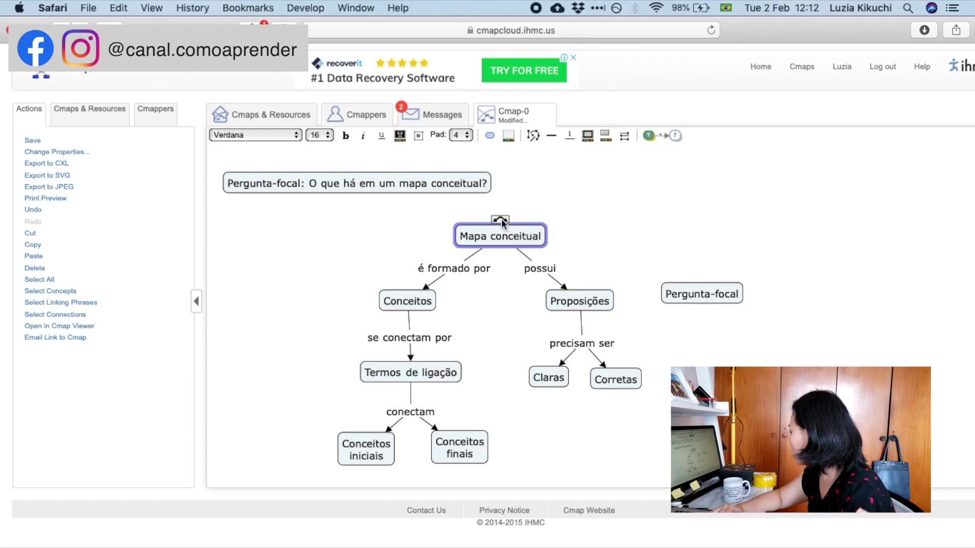
click(537, 269)
drag(540, 258, 701, 293)
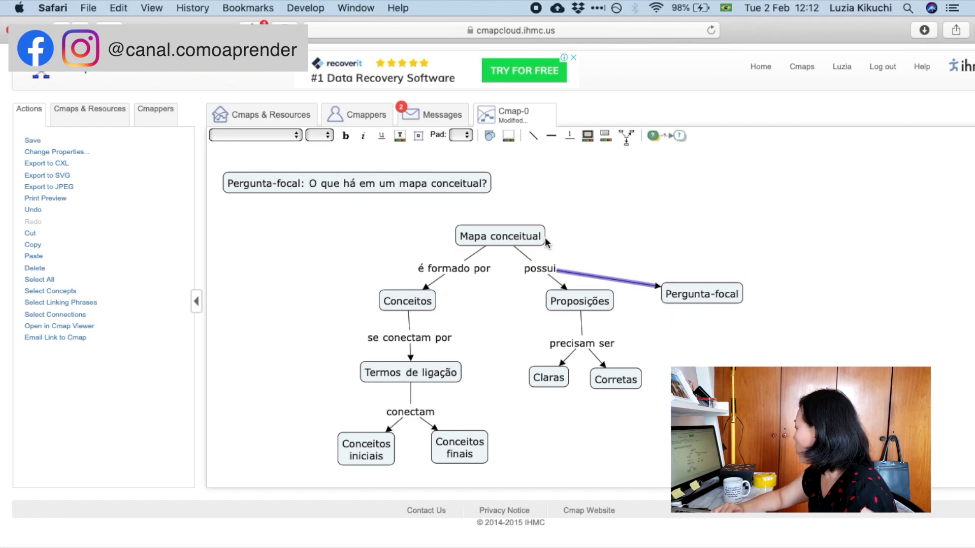
Connect "Mapa conceitual" to "Pergunta-focal" with the linking phrase "responde a uma", and rearrange the phrase and main concept
click(521, 232)
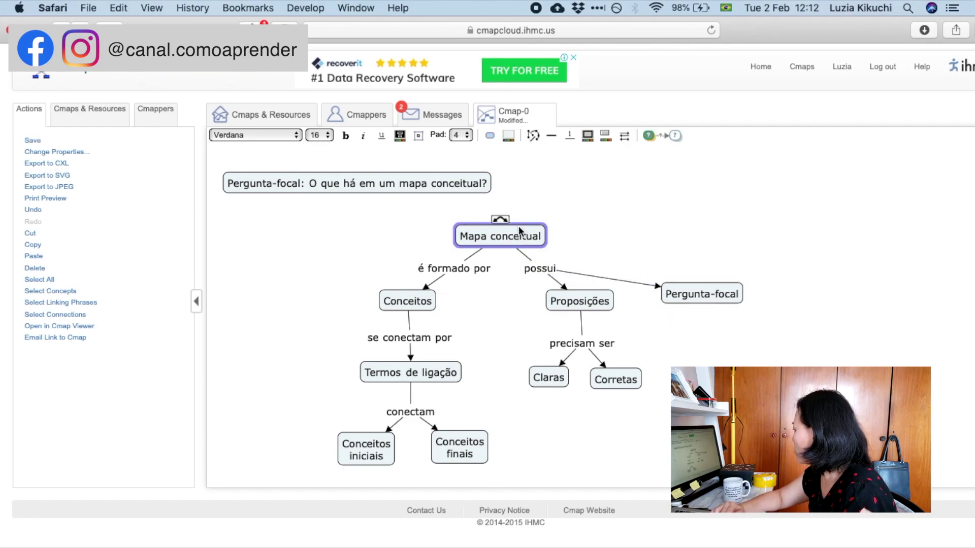
drag(500, 219, 714, 292)
text(responde a uma)
click(675, 248)
drag(676, 249, 628, 271)
drag(526, 243, 553, 231)
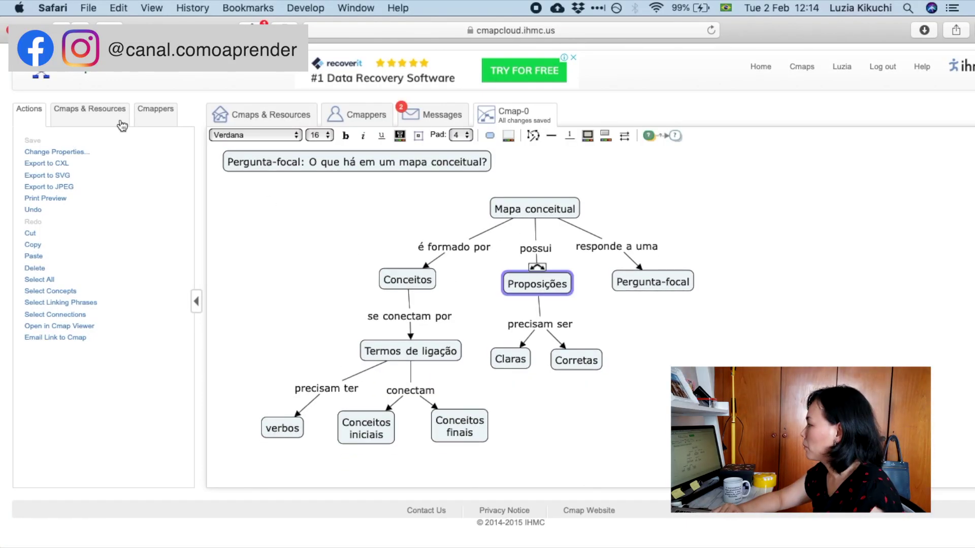
Attach the saved map "O que há em um mapa conceitual?" to the "Proposições" concept as a resource link in the Cmap group
click(120, 122)
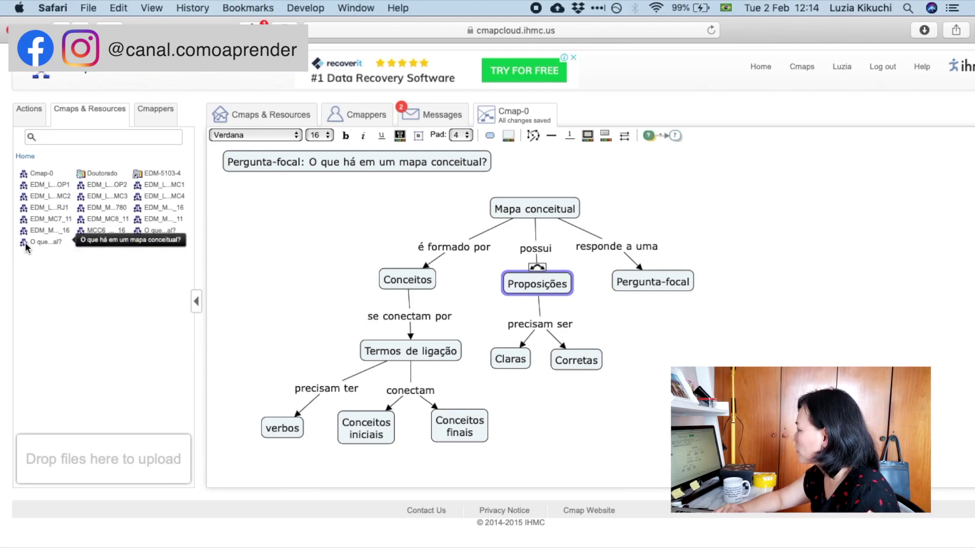
drag(26, 244, 533, 289)
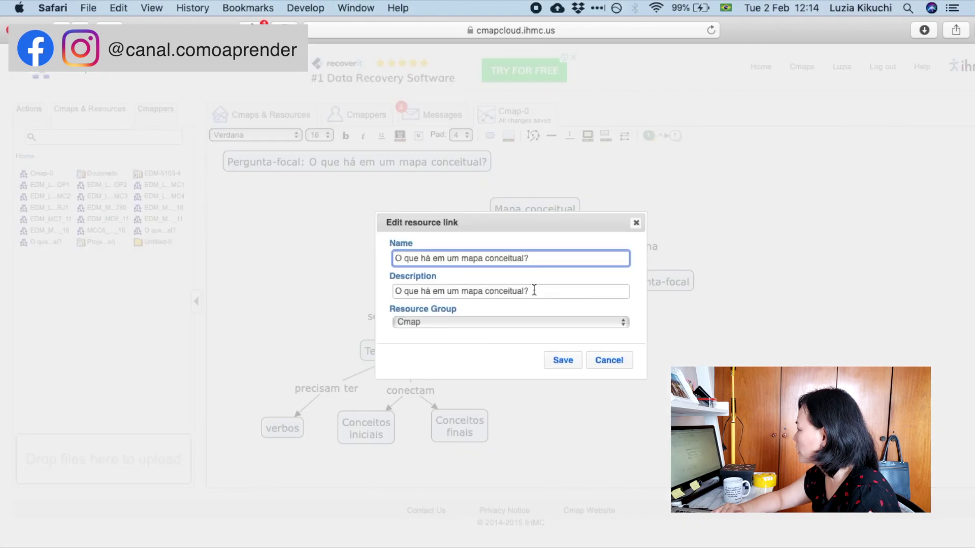
triple_click(504, 259)
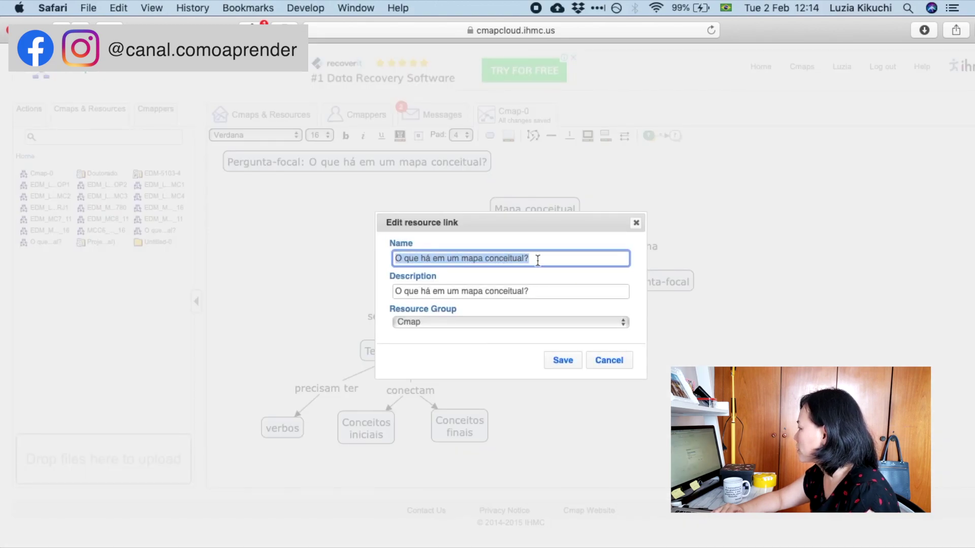
click(535, 295)
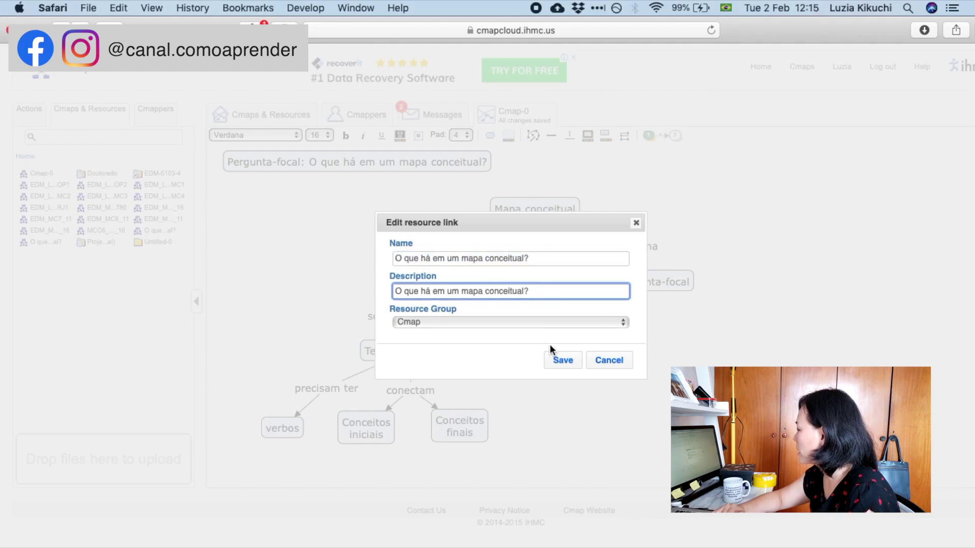
click(562, 361)
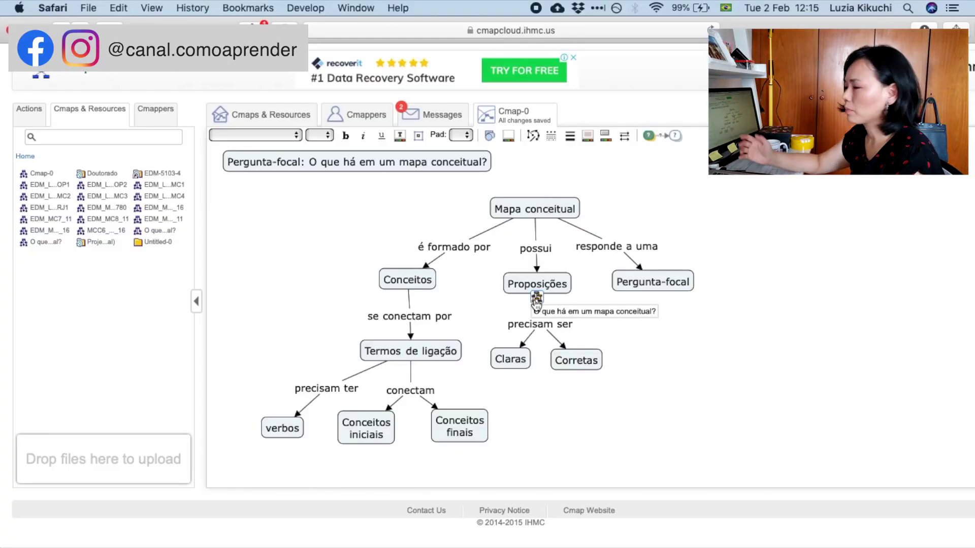
Open the map linked to "Proposições" and examine its concepts and propositions
click(563, 319)
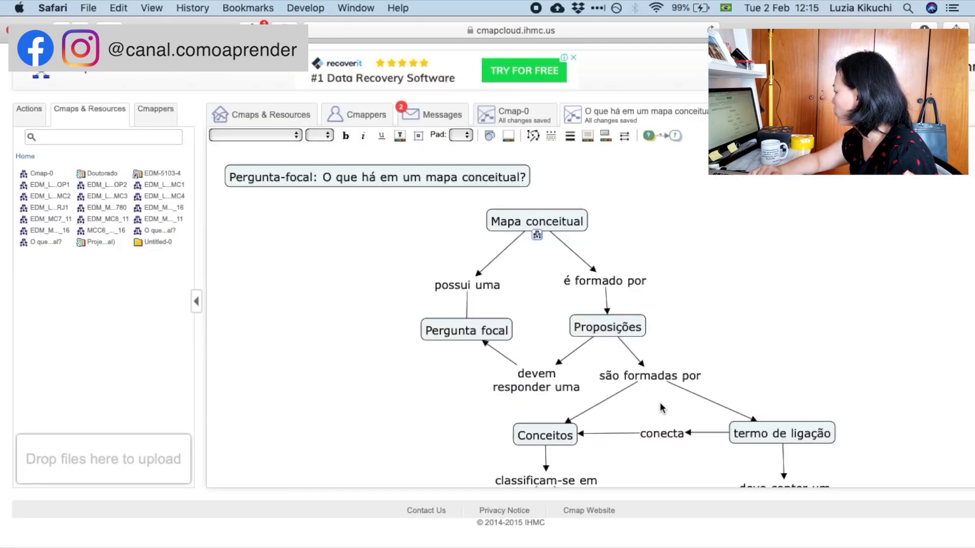
scroll(660, 408, down, 3)
scroll(660, 408, up, 3)
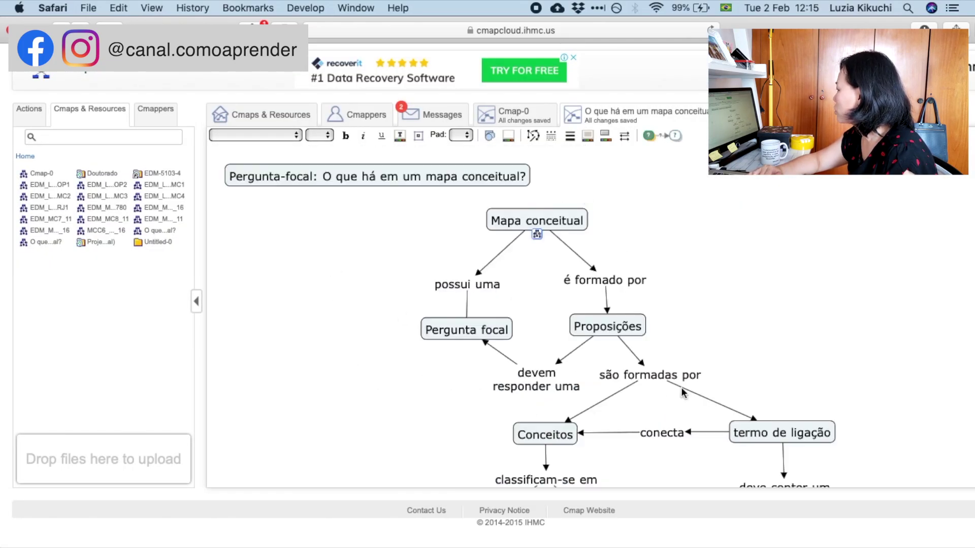
scroll(595, 281, down, 3)
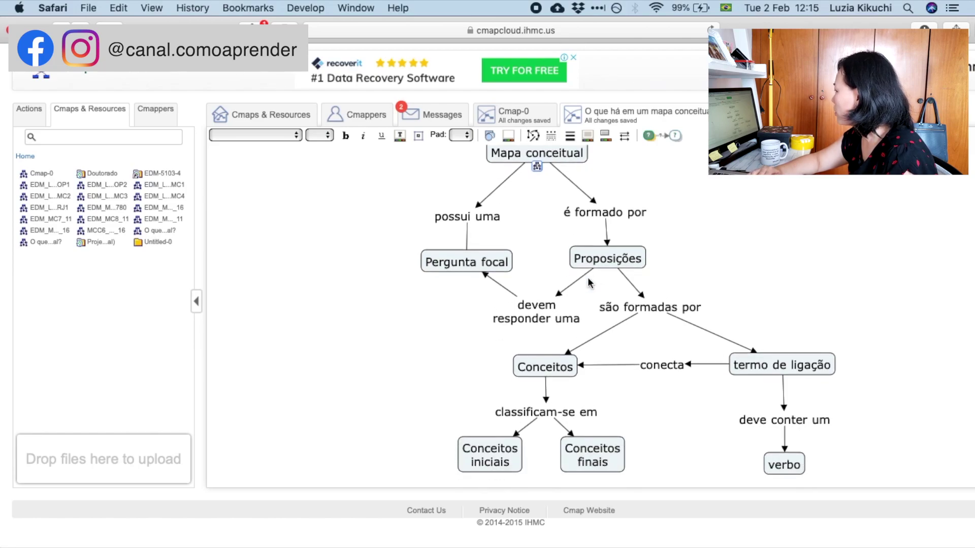
scroll(568, 219, up, 1)
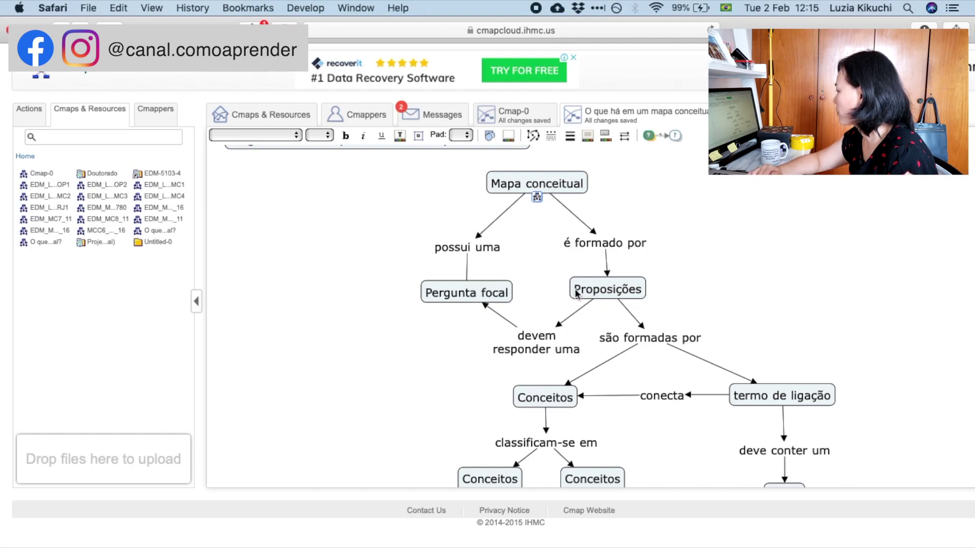
scroll(564, 306, down, 1)
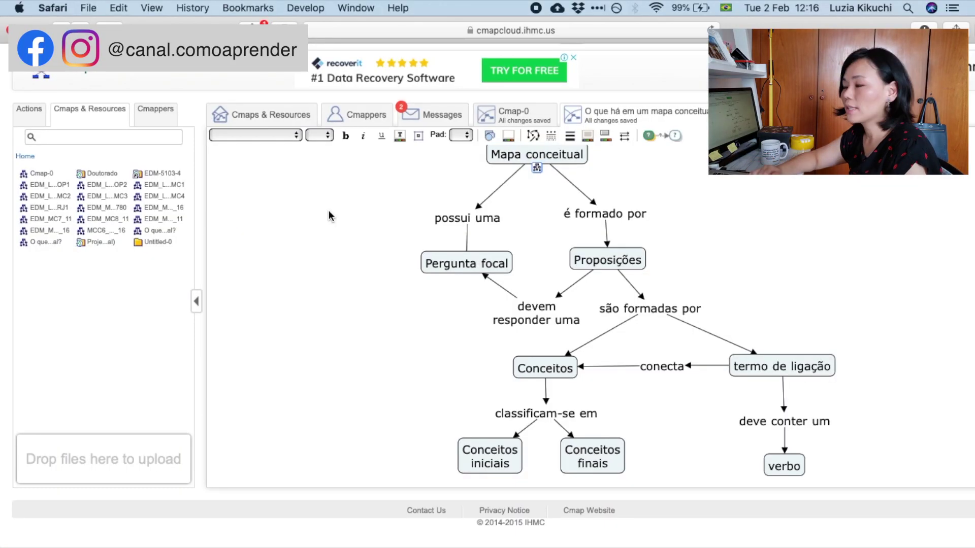
Export the linked map as a JPEG, inspect the whole image in Preview, and close it
click(32, 114)
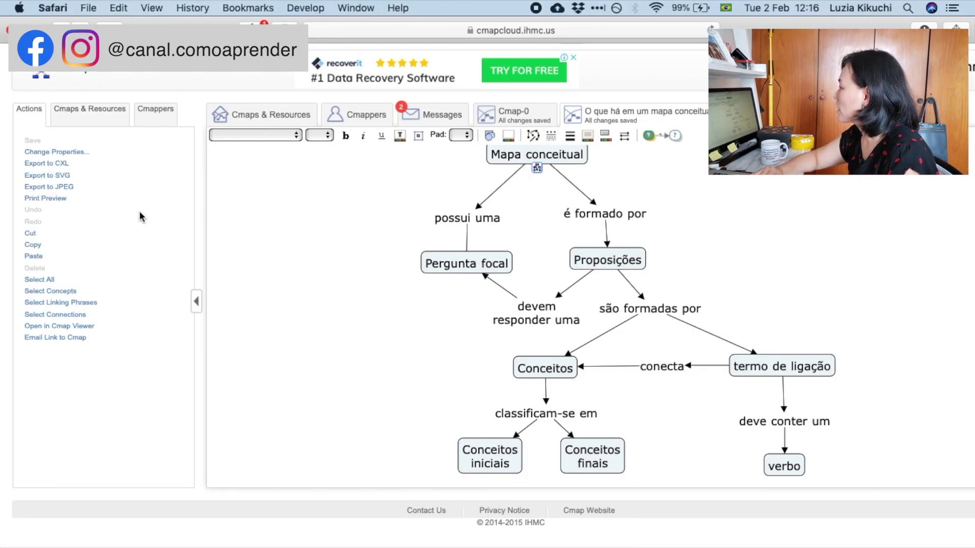
scroll(338, 300, up, 3)
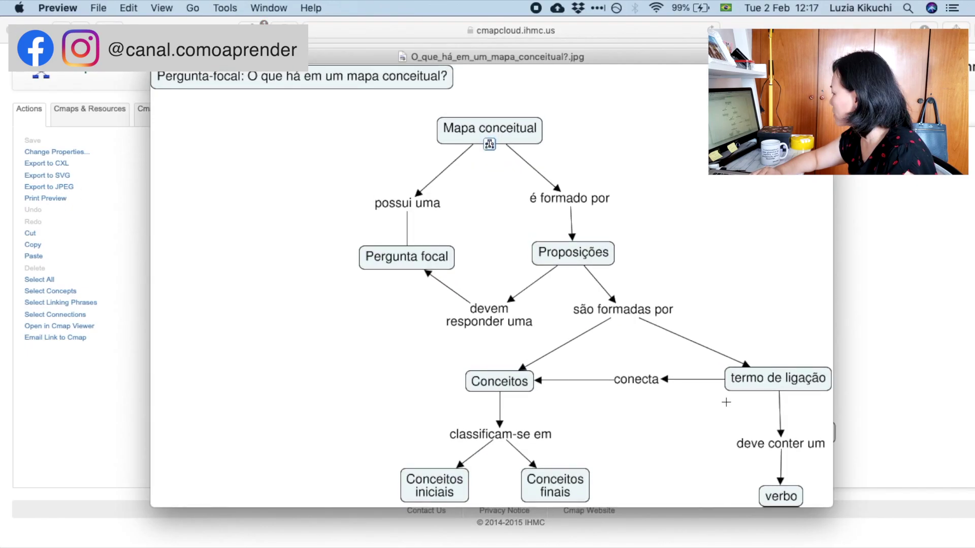
key(super+0)
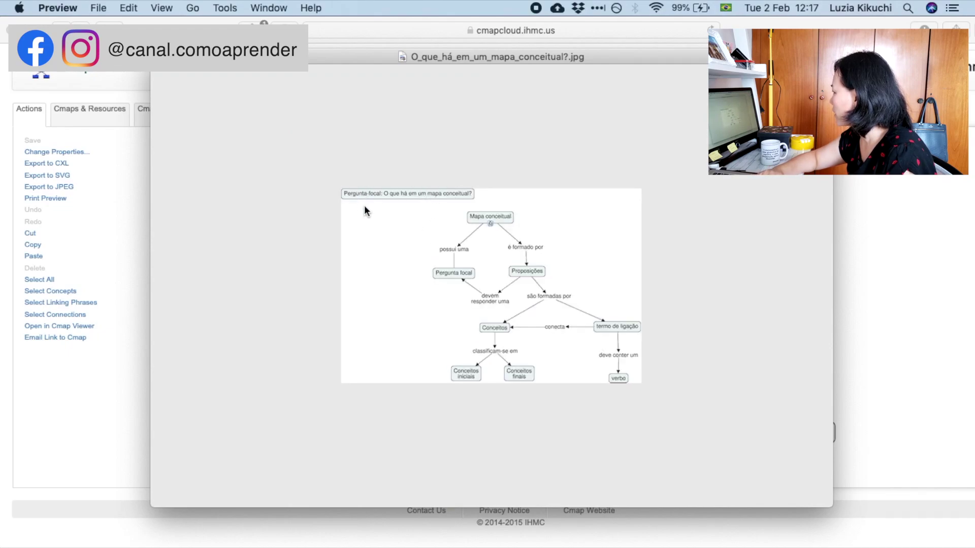
scroll(359, 198, up, 5)
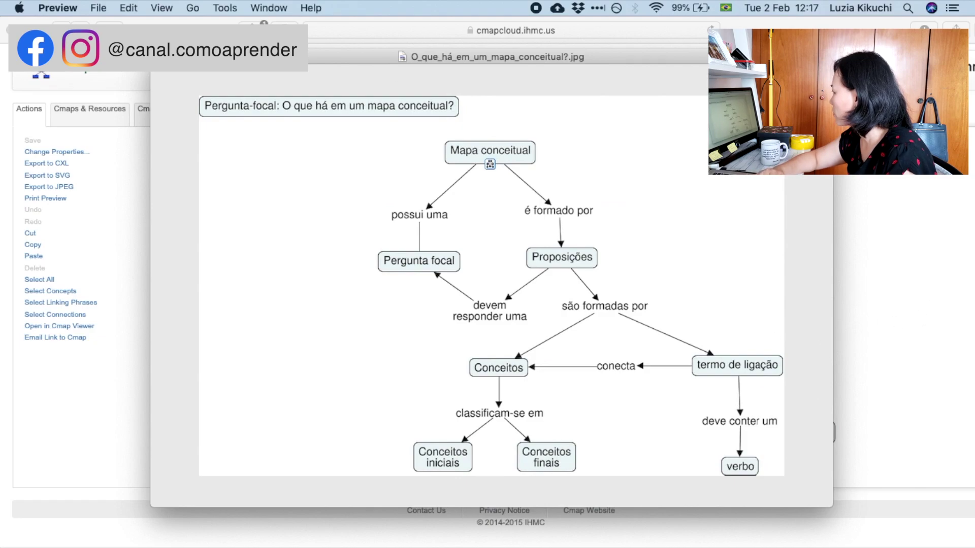
key(super+w)
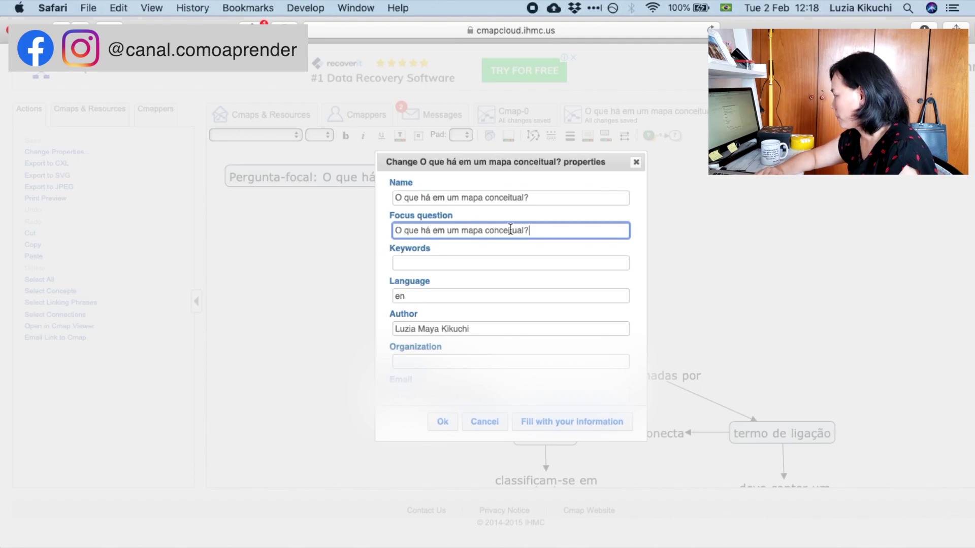
Dismiss the map properties without changes and open the map's printable version with the page's print settings
click(487, 423)
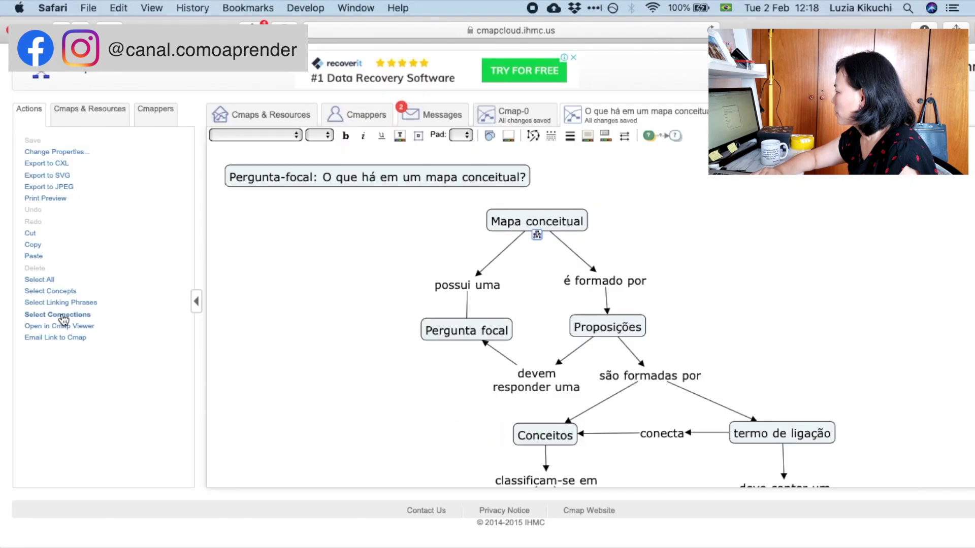
click(57, 201)
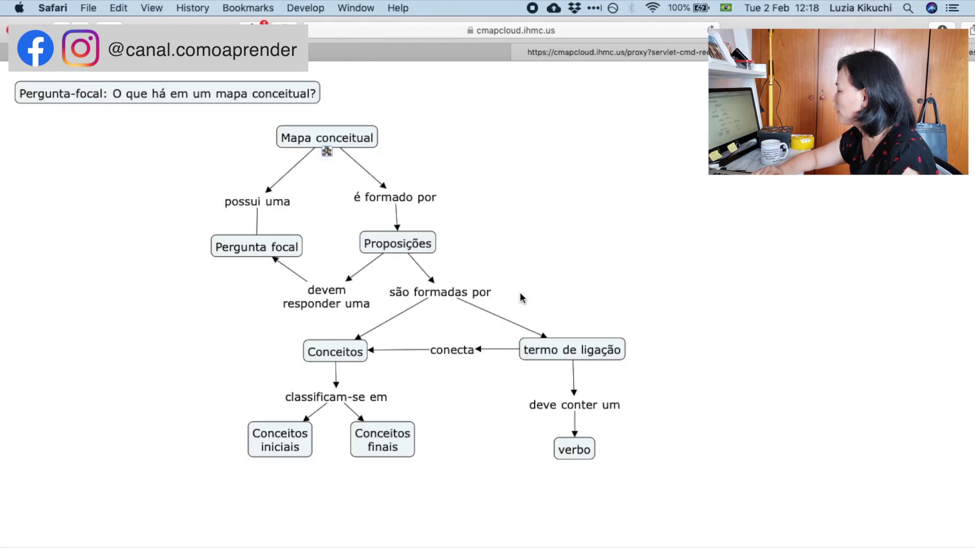
right_click(416, 276)
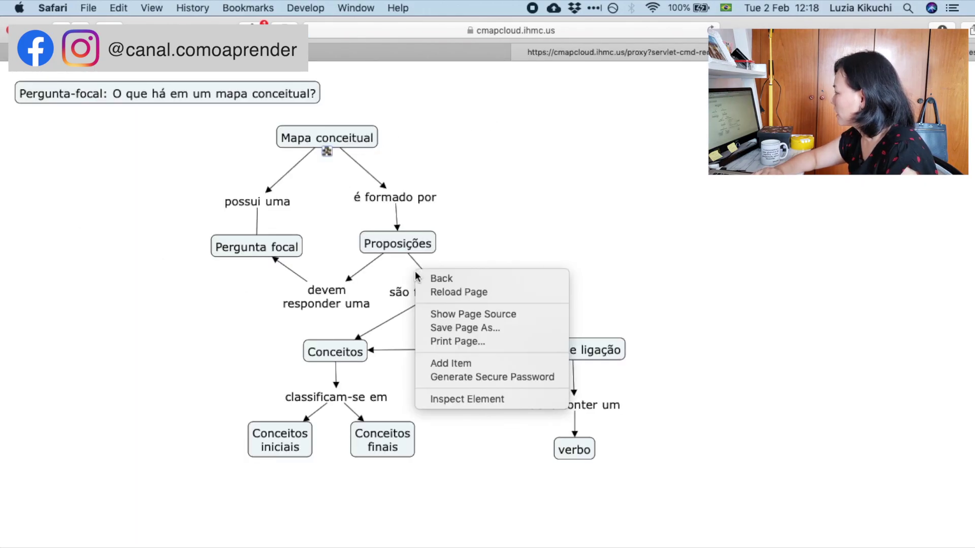
click(458, 343)
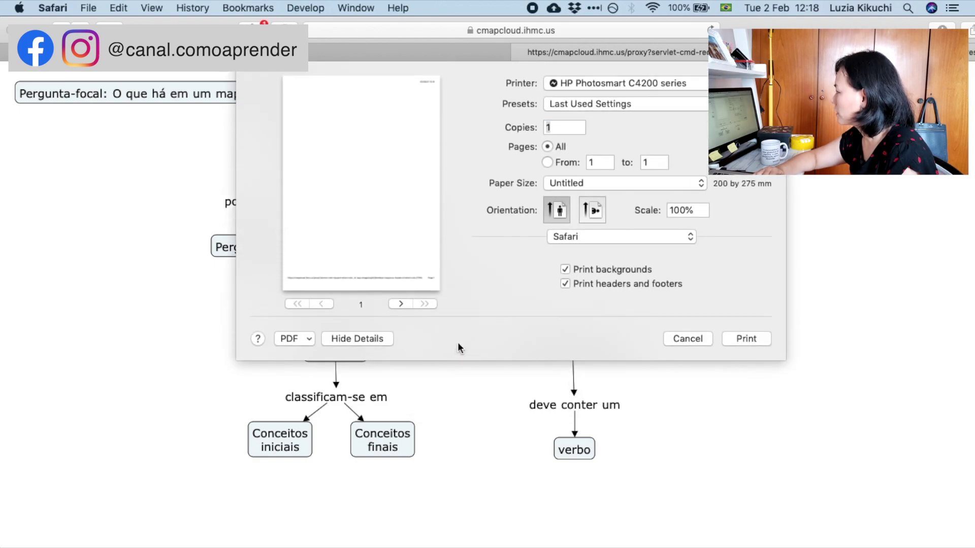